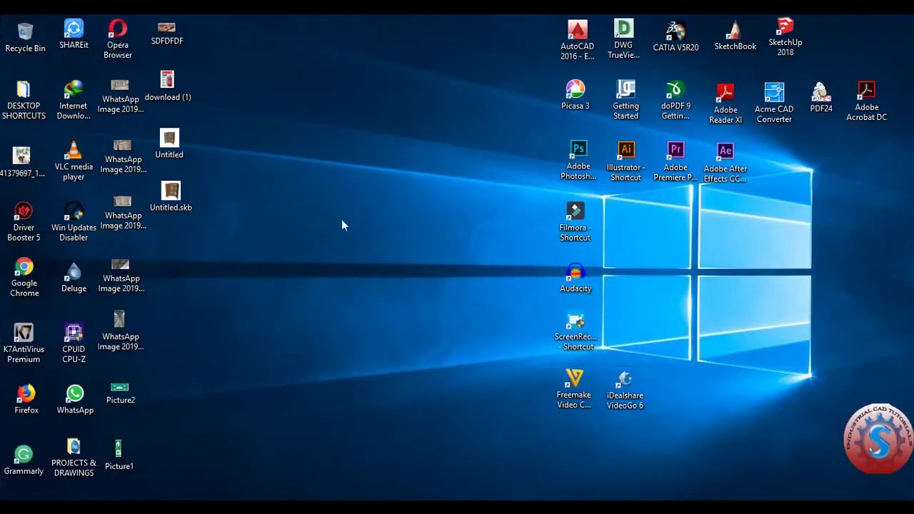
- Refresh the desktop twice, then launch SketchUp Pro 2018 from its desktop shortcut
right_click(340, 182)
left_click(382, 225)
right_click(374, 228)
left_click(414, 273)
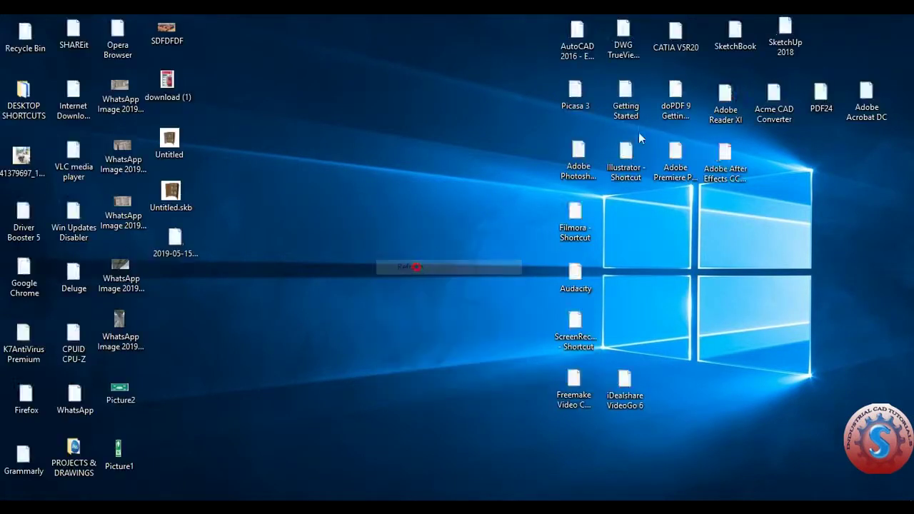
double_click(785, 32)
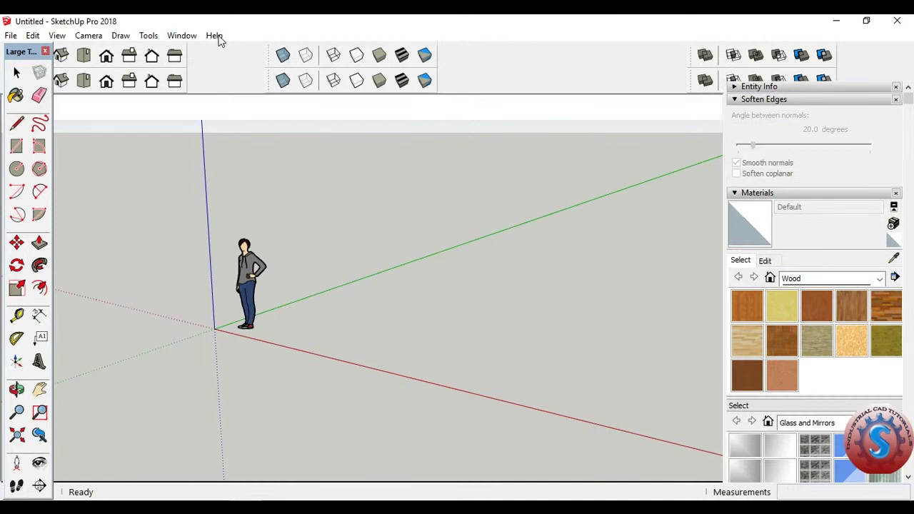
- Start a new model from the Architectural Design - Millimeters template on the Welcome screen
left_click(215, 36)
left_click(246, 47)
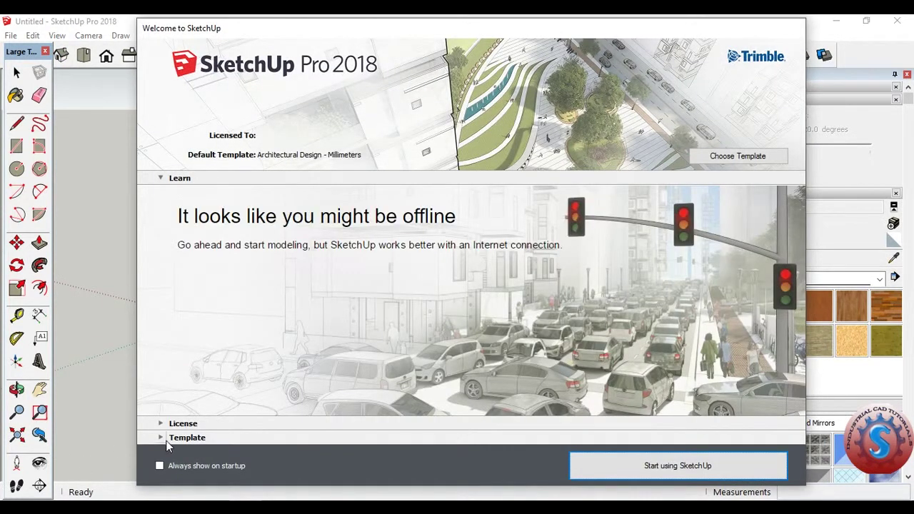
left_click(167, 441)
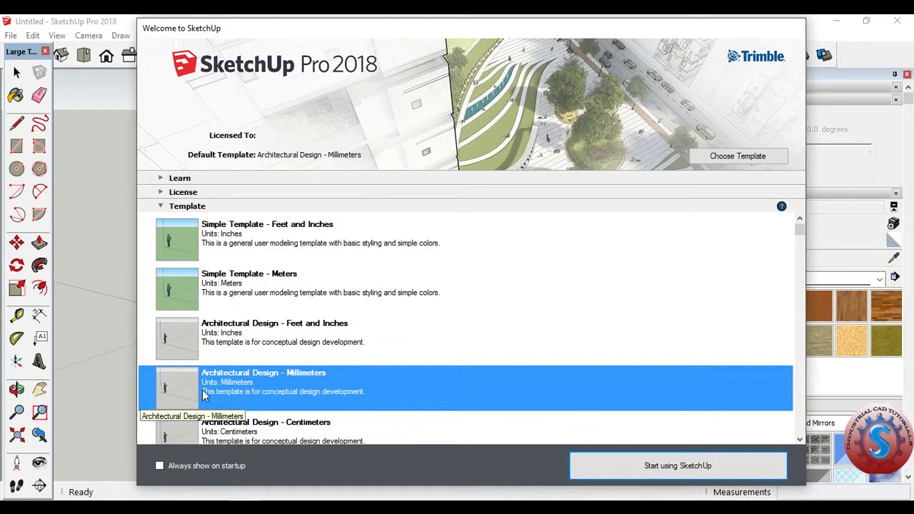
left_click(661, 477)
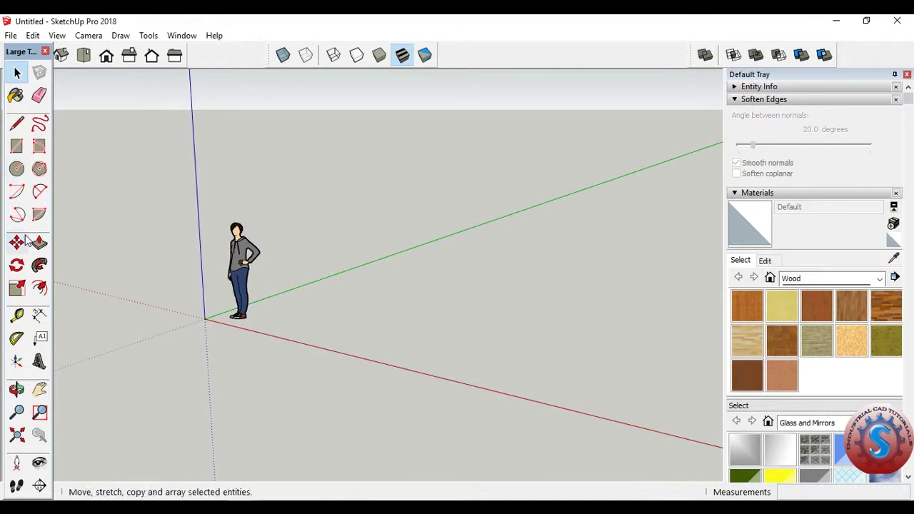
- Switch to Front view, hide the standing figure, and pan the origin to the lower left
left_click(107, 59)
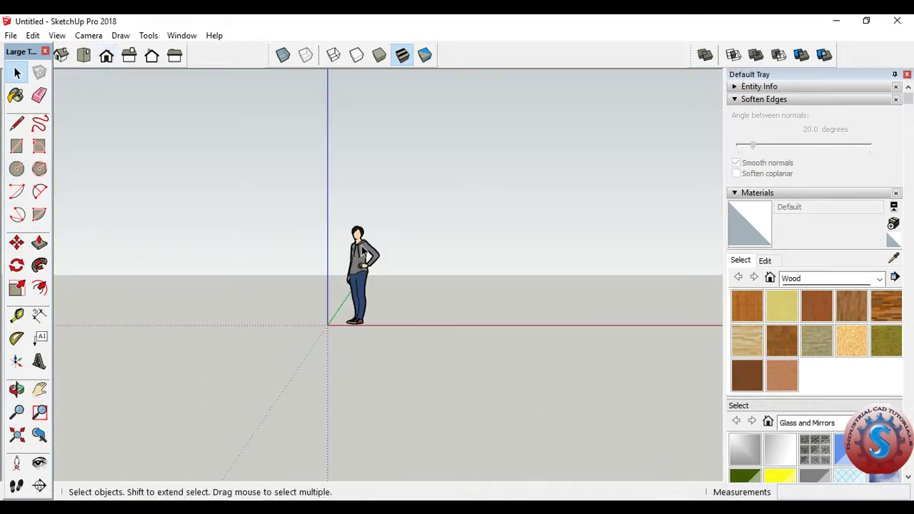
right_click(357, 271)
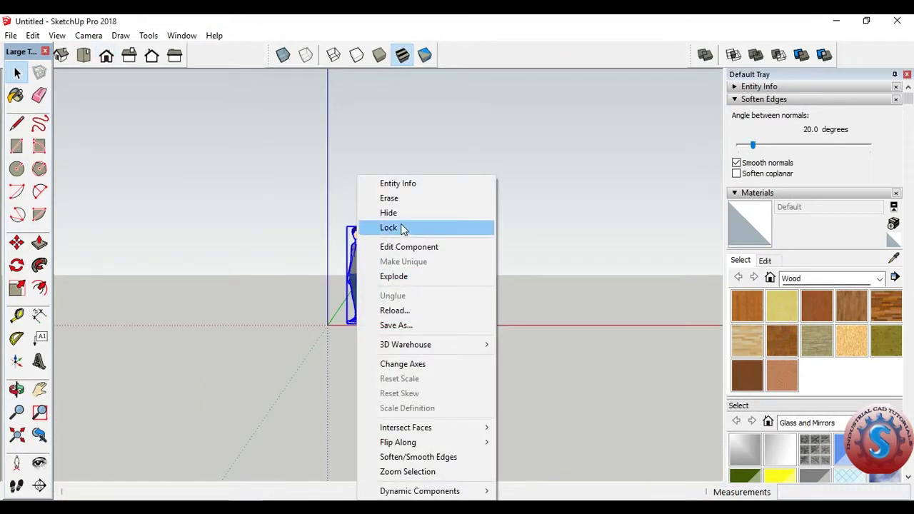
left_click(401, 215)
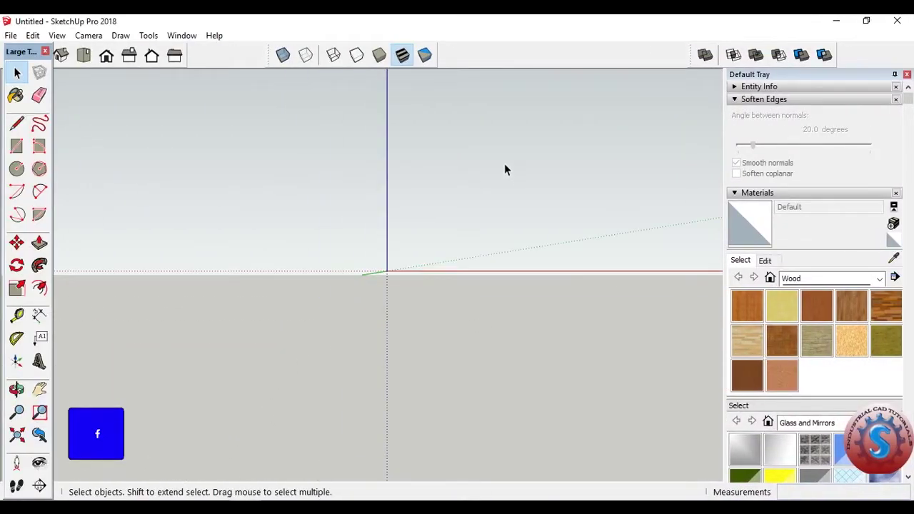
left_click(16, 337)
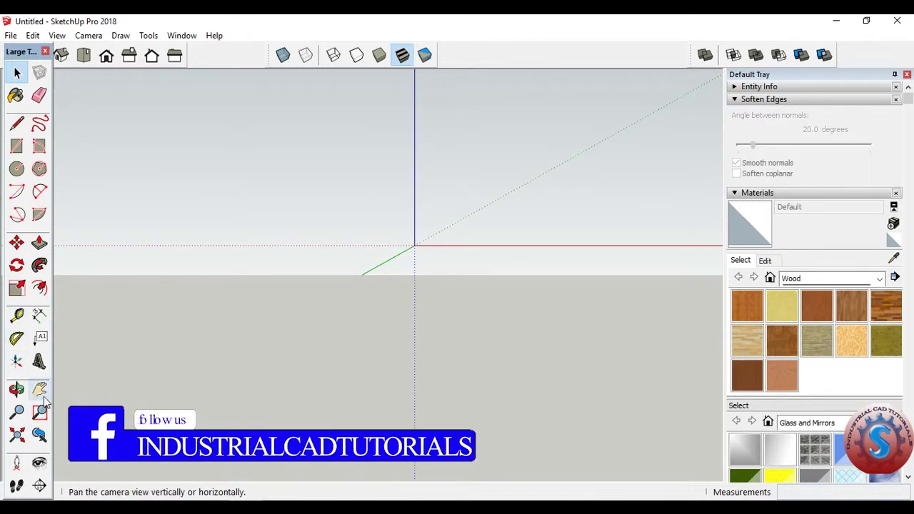
left_click_drag(490, 194, 332, 342)
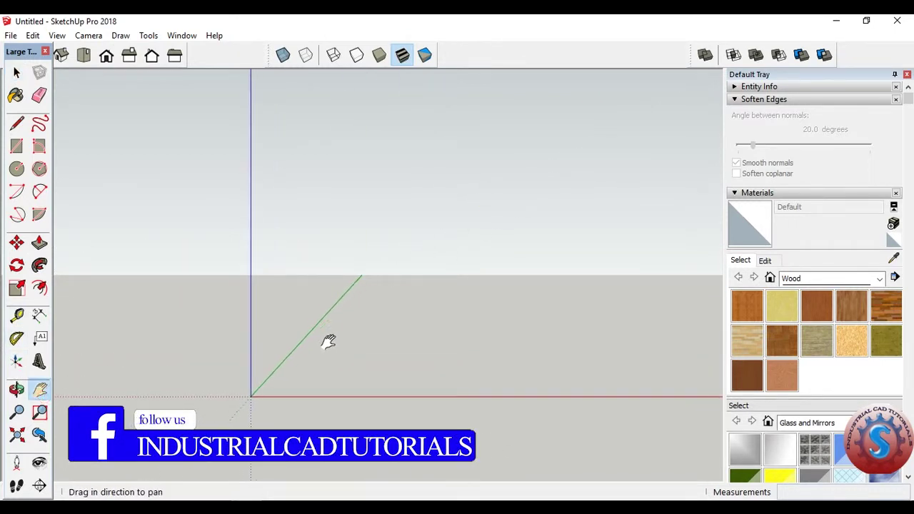
left_click(16, 145)
- Draw an upright rectangle from the origin and switch to Iso view
left_click(256, 396)
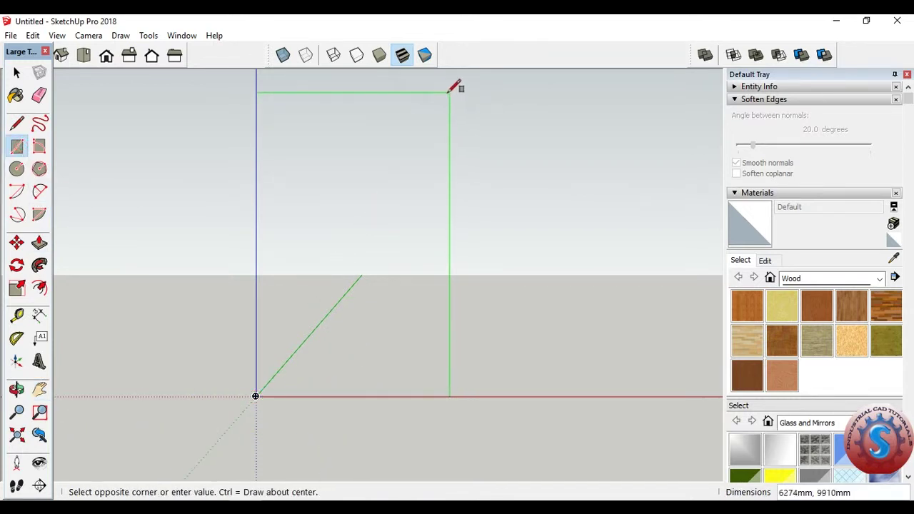
left_click(458, 92)
left_click(17, 73)
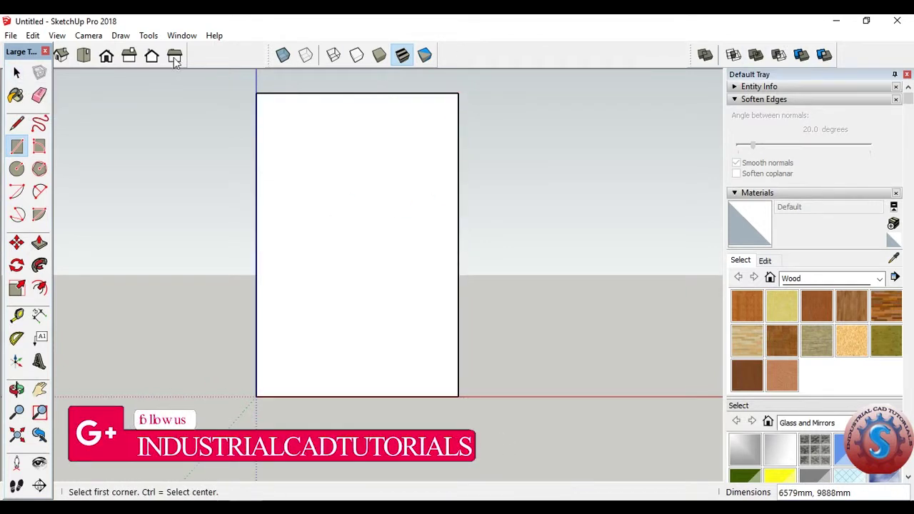
left_click(62, 56)
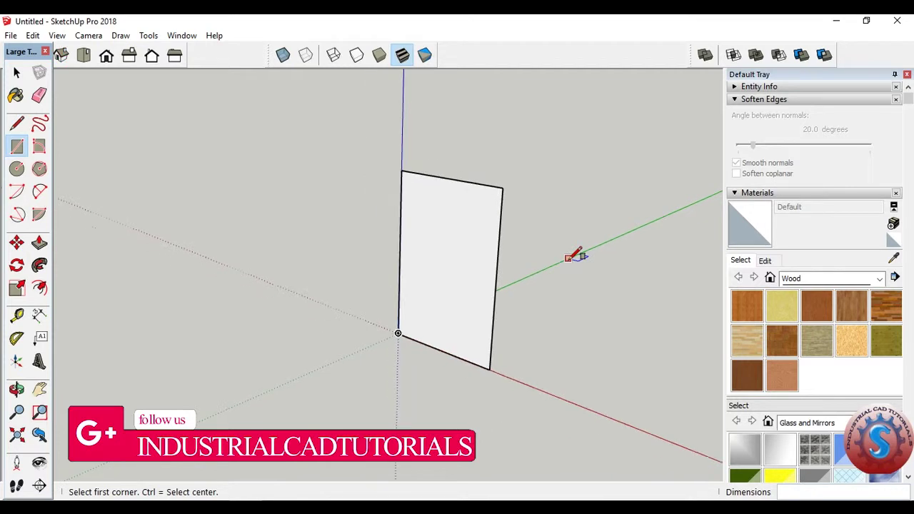
- Push/Pull the rectangle into a solid box, then push its side face in to a thinner depth
left_click(46, 243)
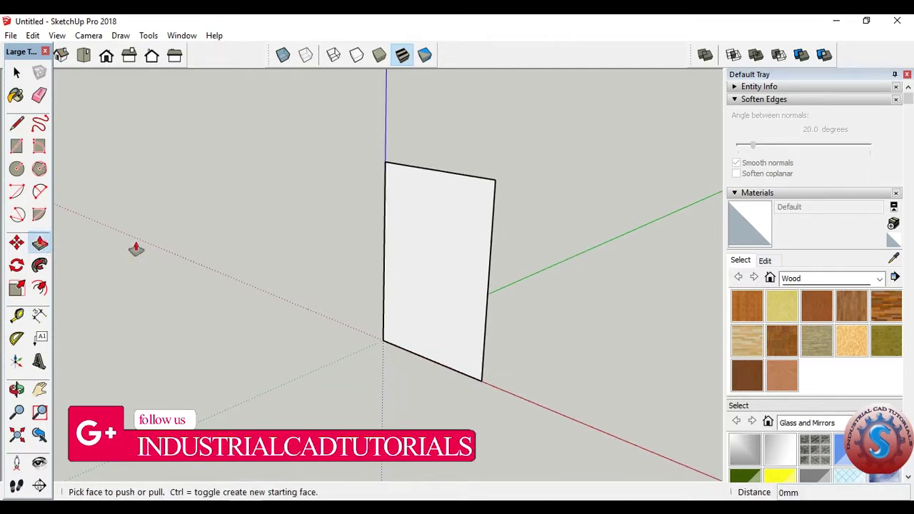
left_click(464, 235)
middle_click_drag(524, 245, 369, 263)
left_click(486, 280)
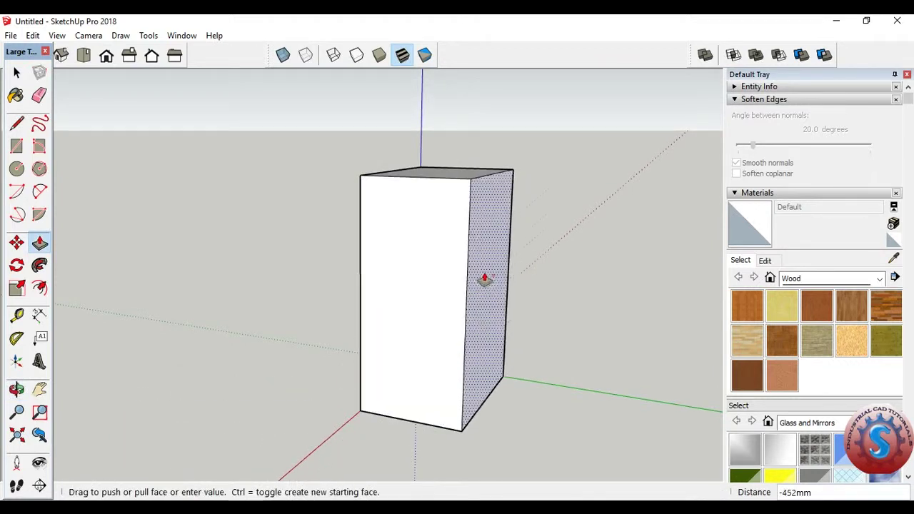
left_click(468, 283)
mouse_move(469, 292)
middle_mouse_down()
mouse_move(398, 280)
mouse_move(504, 329)
mouse_move(555, 174)
mouse_move(560, 187)
middle_mouse_up()
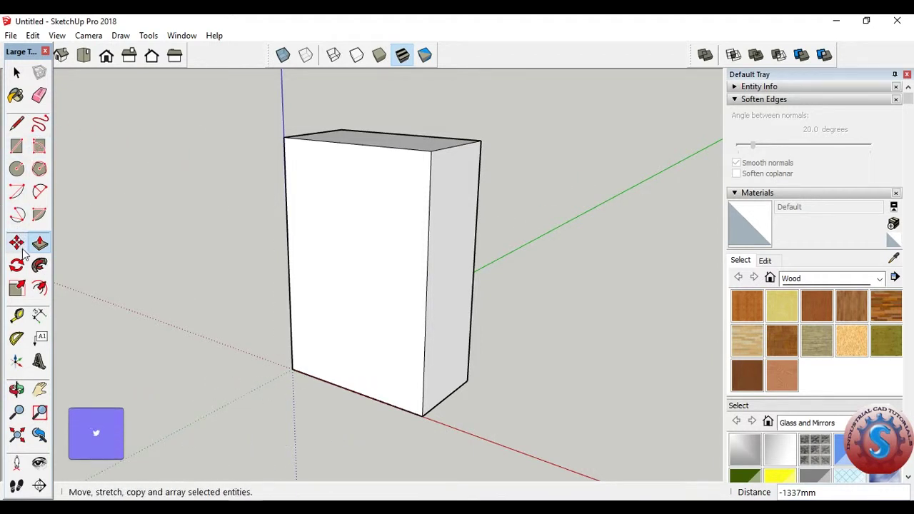
- Offset the box's front face inward to leave a thin border
left_click(17, 291)
left_click(40, 289)
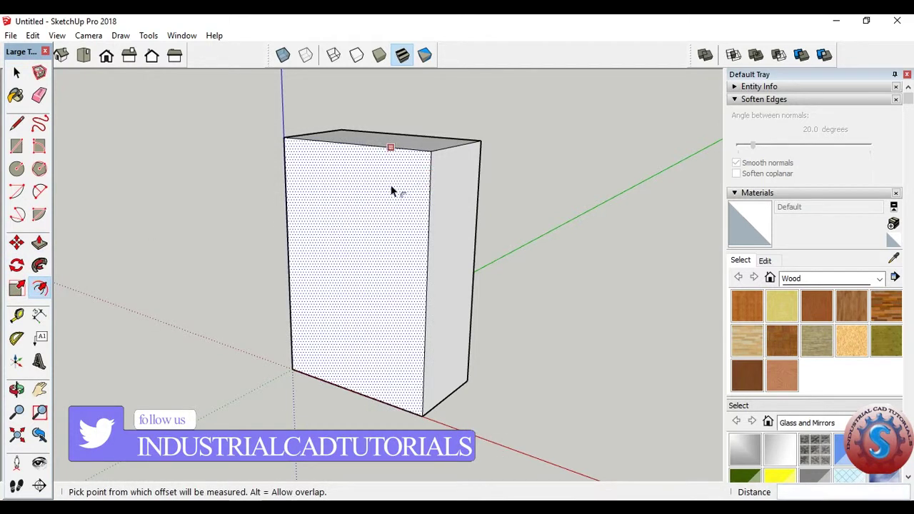
left_click(391, 191)
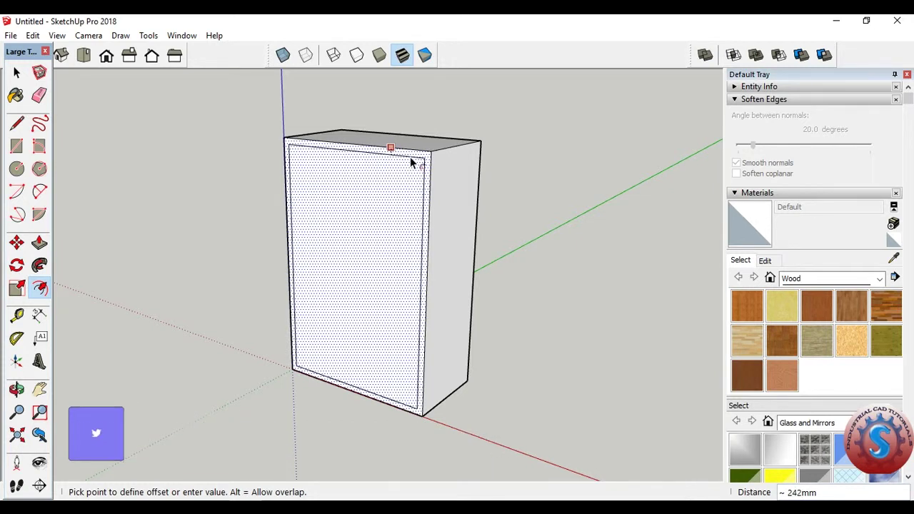
left_click(410, 156)
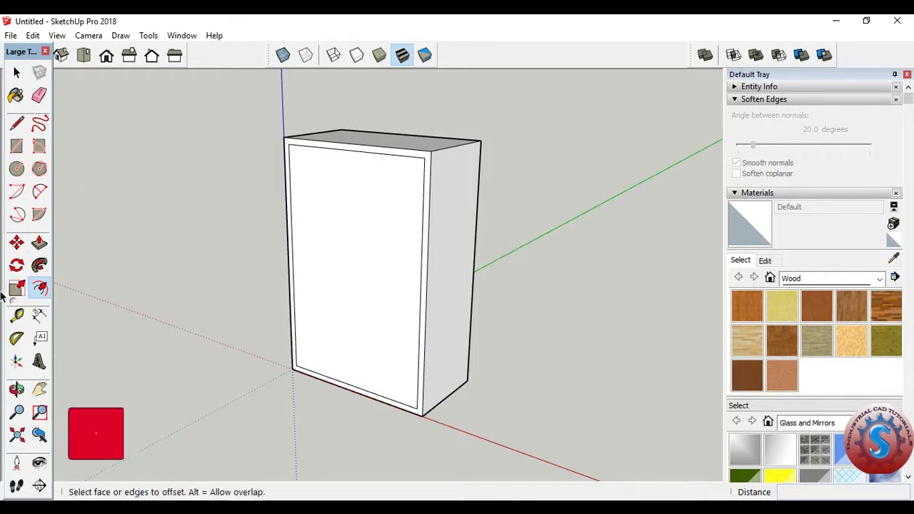
- Push the inset front panel back into the box, leaving thin walls
left_click(39, 243)
left_click(389, 248)
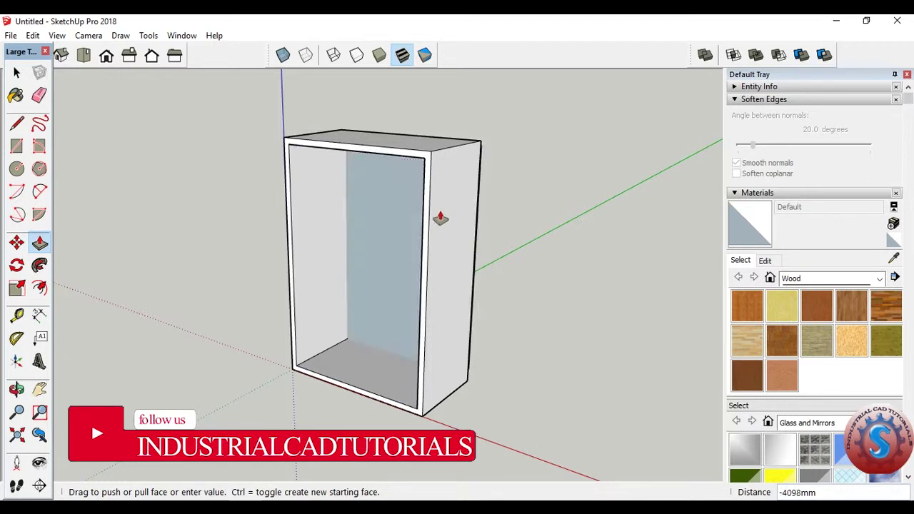
left_click(428, 227)
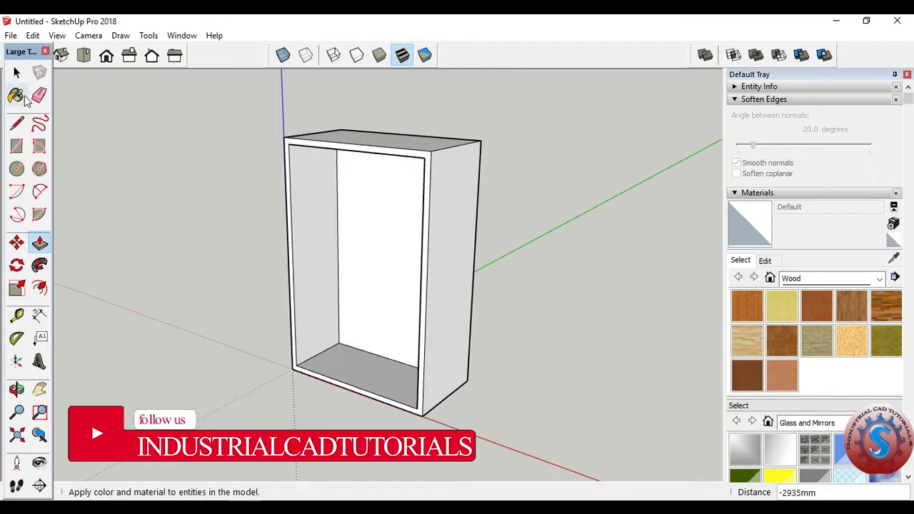
- Draw a thin rectangle high on the left inner wall and pull it out into a shelf
key("space")
mouse_move(242, 226)
middle_mouse_down()
mouse_move(523, 210)
mouse_move(271, 202)
mouse_move(352, 226)
middle_mouse_up()
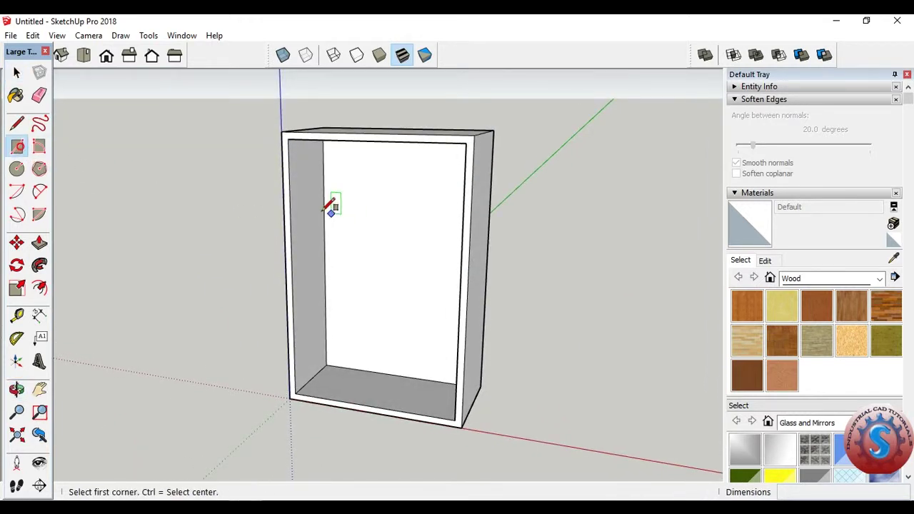
left_click(290, 205)
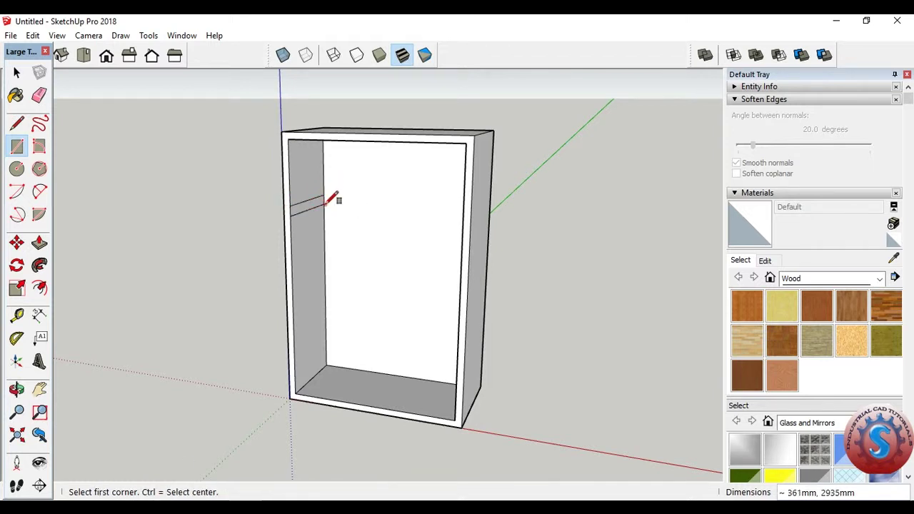
left_click(39, 249)
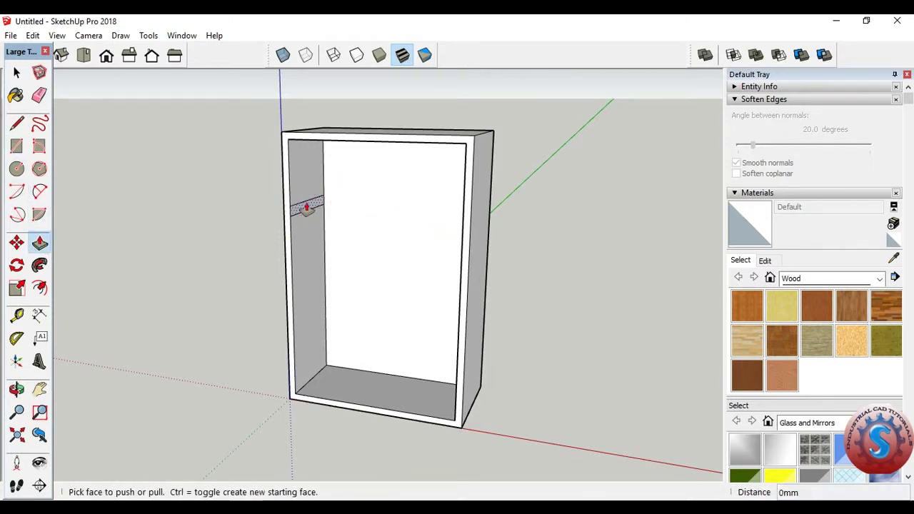
left_click_drag(307, 208, 322, 208)
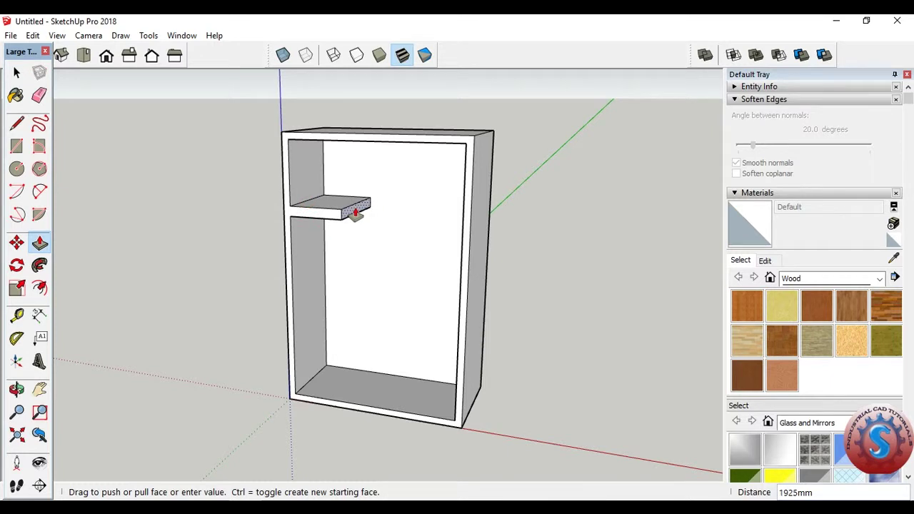
left_click(355, 212)
middle_click_drag(367, 235, 490, 235)
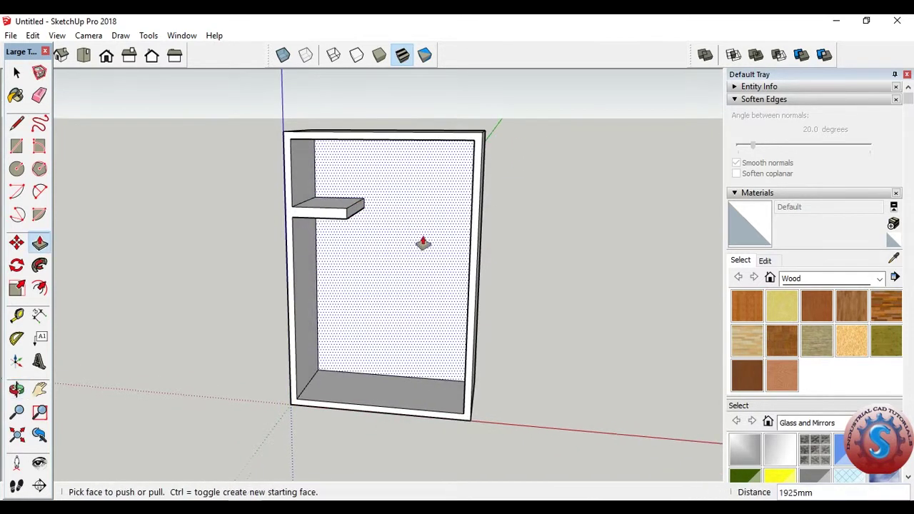
middle_click_drag(425, 226, 387, 143)
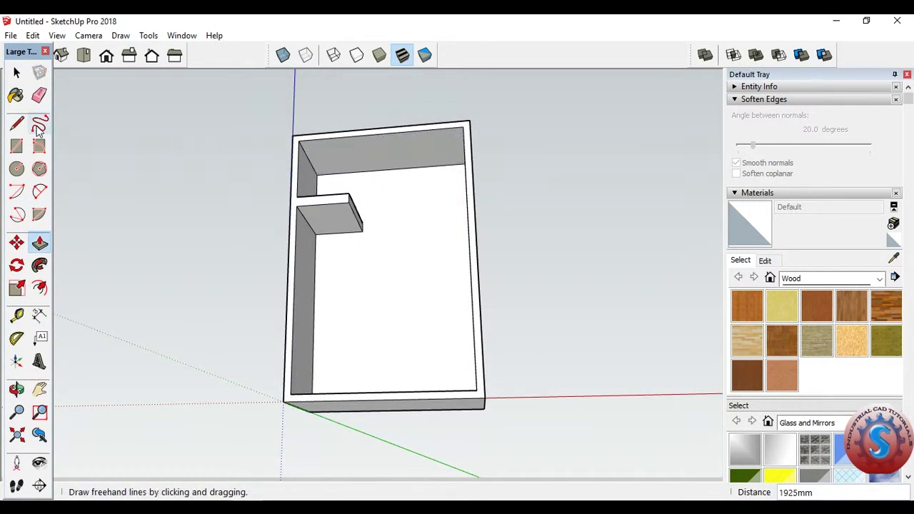
- Draw a strip at the cabinet's top inner edge and pull it down into a full-height central divider
left_click(19, 146)
left_click(381, 134)
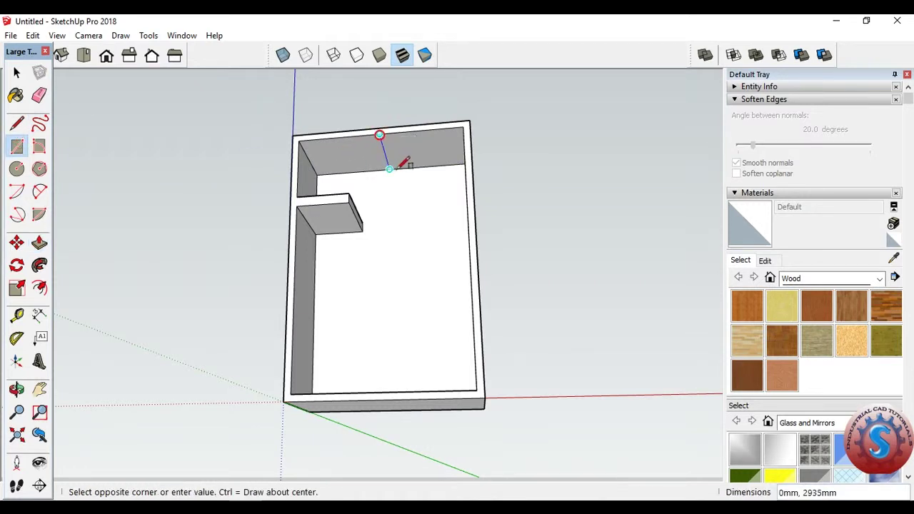
scroll(389, 166, "up", 1)
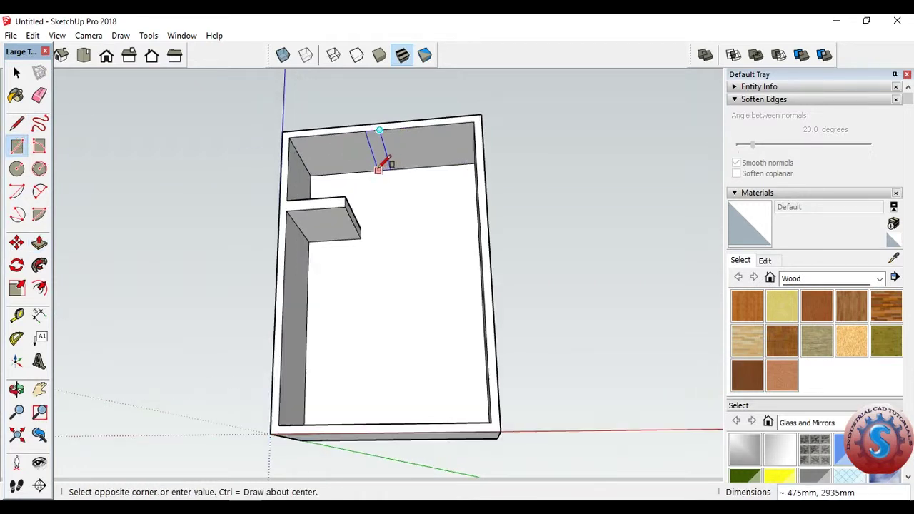
scroll(386, 169, "up", 1)
scroll(383, 170, "up", 1)
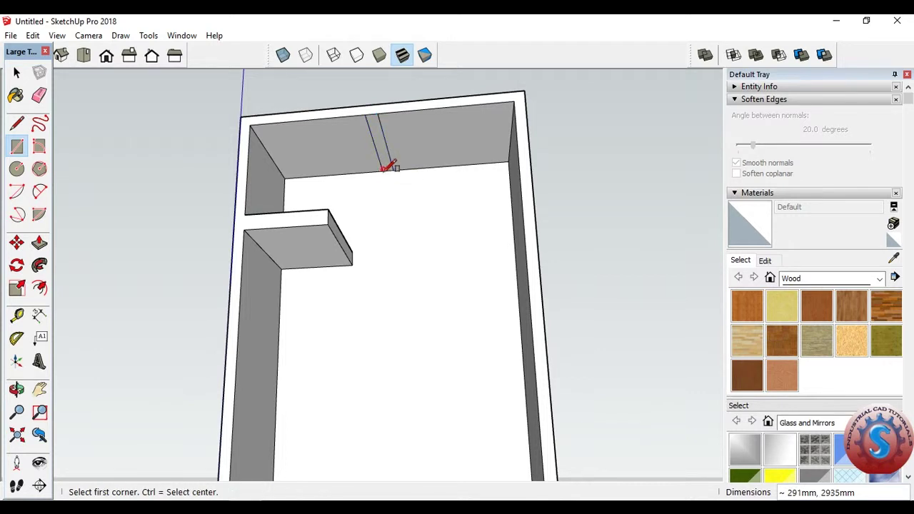
scroll(370, 171, "down", 3)
middle_click_drag(362, 179, 82, 171)
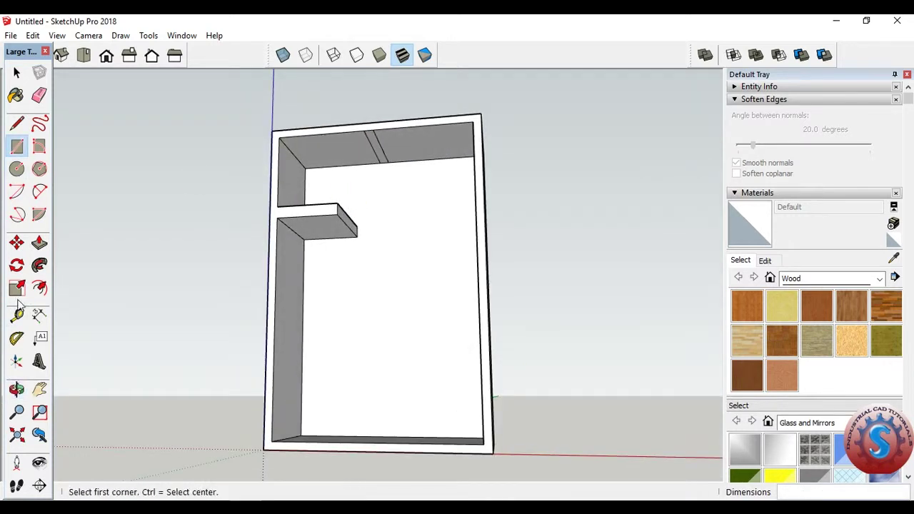
left_click(40, 246)
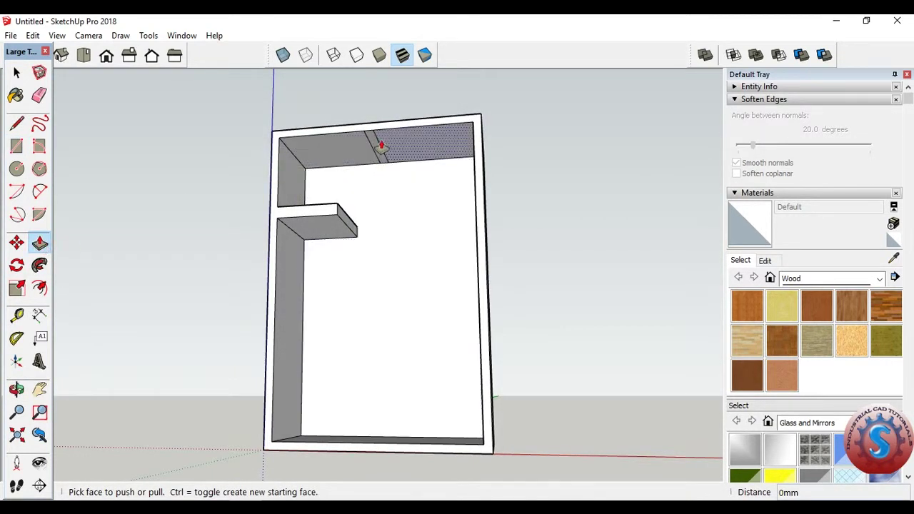
left_click_drag(377, 149, 363, 447)
- Extend the upper shelf across the left column to the divider and adjust the divider's depth
mouse_move(408, 188)
middle_mouse_down()
mouse_move(419, 247)
mouse_move(525, 295)
mouse_move(432, 264)
mouse_move(339, 205)
mouse_move(386, 257)
mouse_move(343, 248)
middle_mouse_up()
scroll(336, 213, "up", 2)
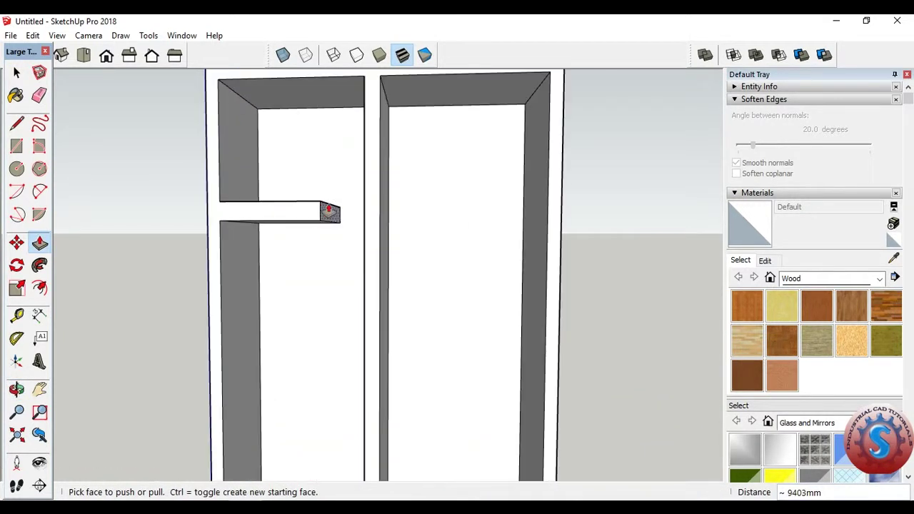
left_click(333, 211)
mouse_move(374, 211)
middle_mouse_down()
mouse_move(350, 202)
mouse_move(469, 194)
middle_mouse_up()
left_click(469, 194)
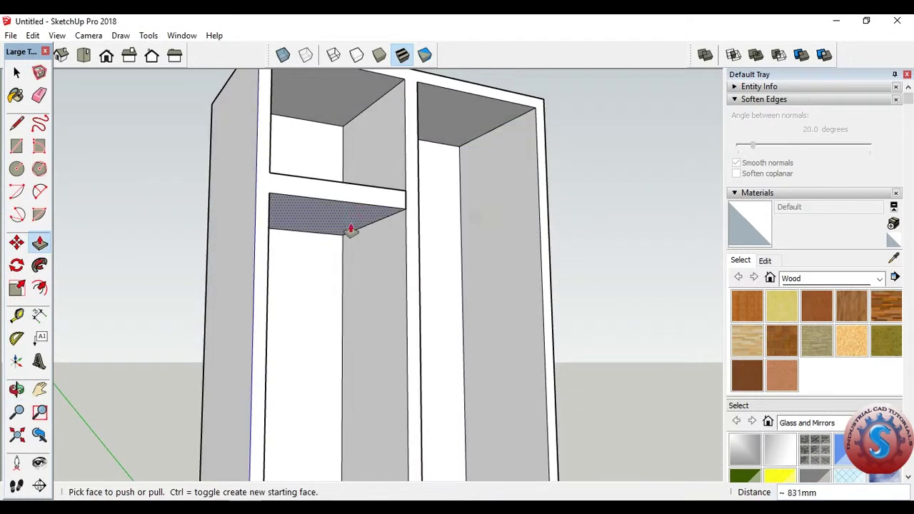
left_click(334, 224)
left_click(331, 216)
mouse_move(331, 216)
middle_mouse_down()
mouse_move(373, 234)
mouse_move(386, 292)
mouse_move(372, 265)
middle_mouse_up()
left_click(377, 269)
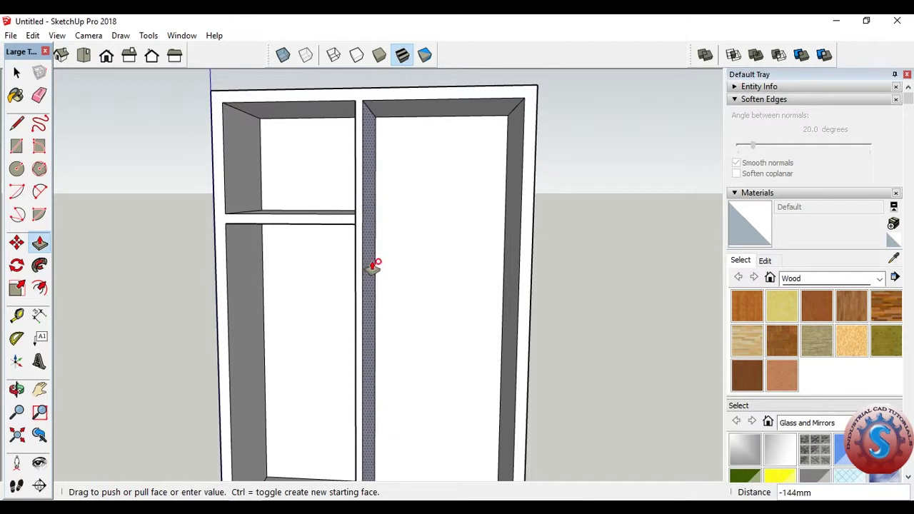
left_click(375, 266)
scroll(388, 263, "down", 4)
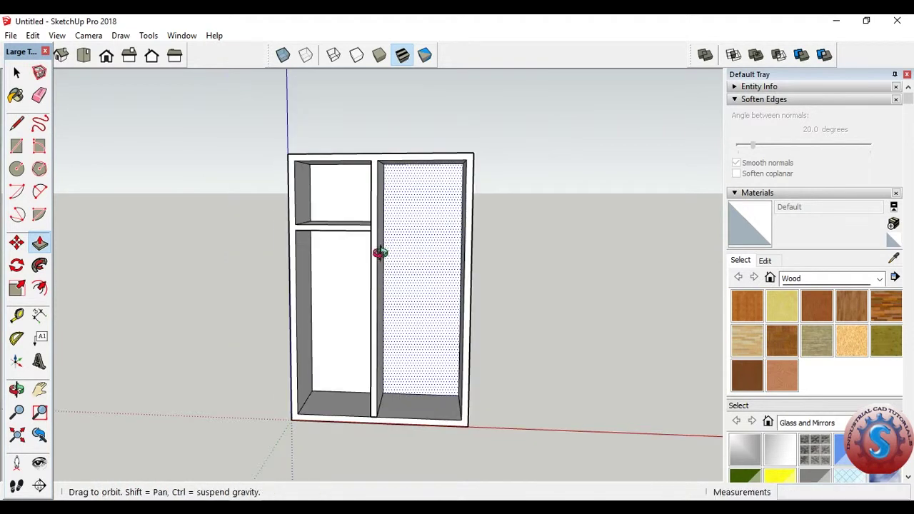
middle_click_drag(378, 253, 357, 253)
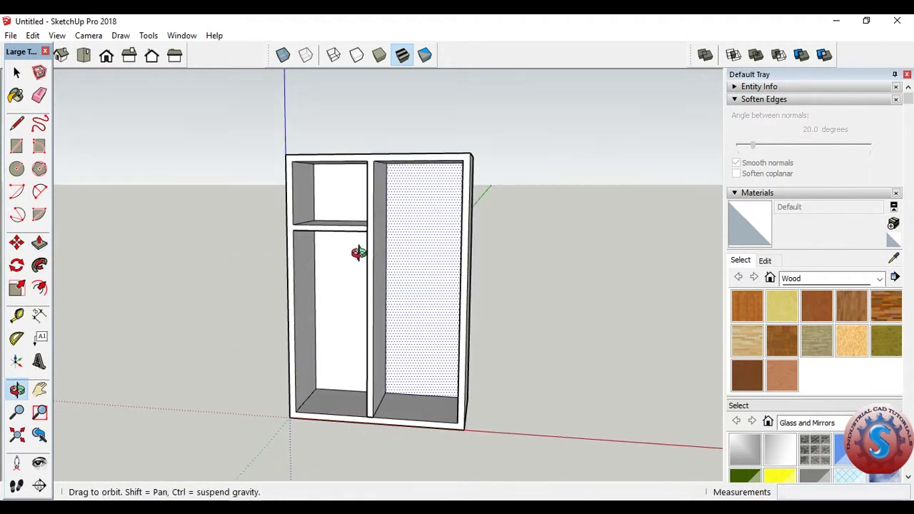
- Add an upper shelf across the right column level with the existing shelf, then thicken it
left_click(17, 147)
scroll(368, 227, "up", 3)
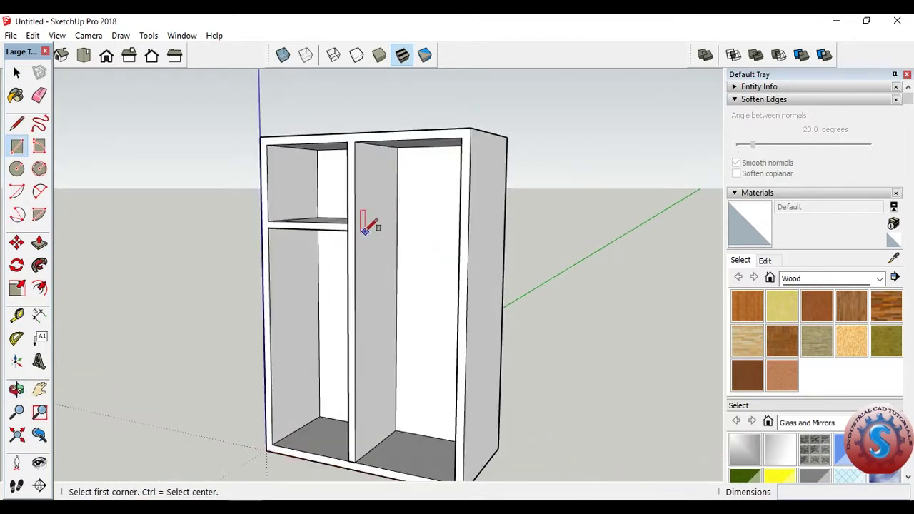
left_click(355, 223)
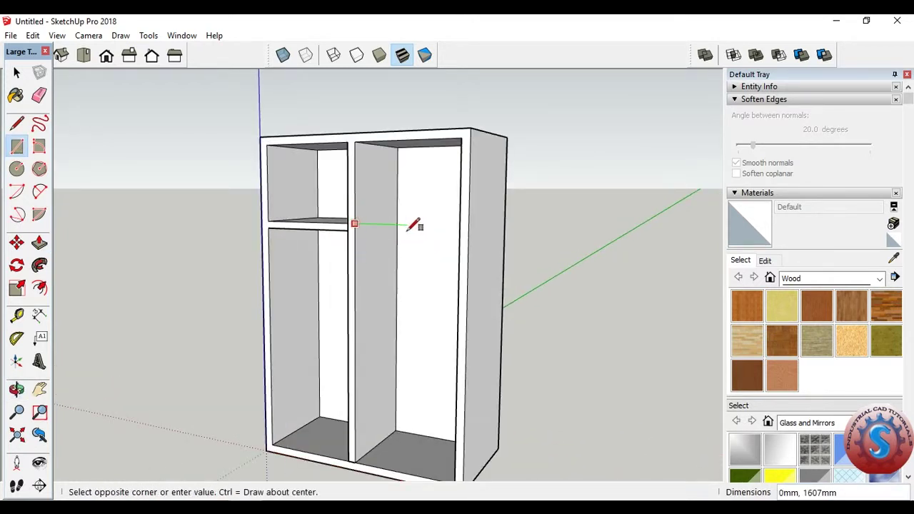
scroll(408, 230, "up", 2)
mouse_move(406, 223)
middle_mouse_down()
mouse_move(466, 261)
mouse_move(490, 261)
middle_mouse_up()
left_click(39, 243)
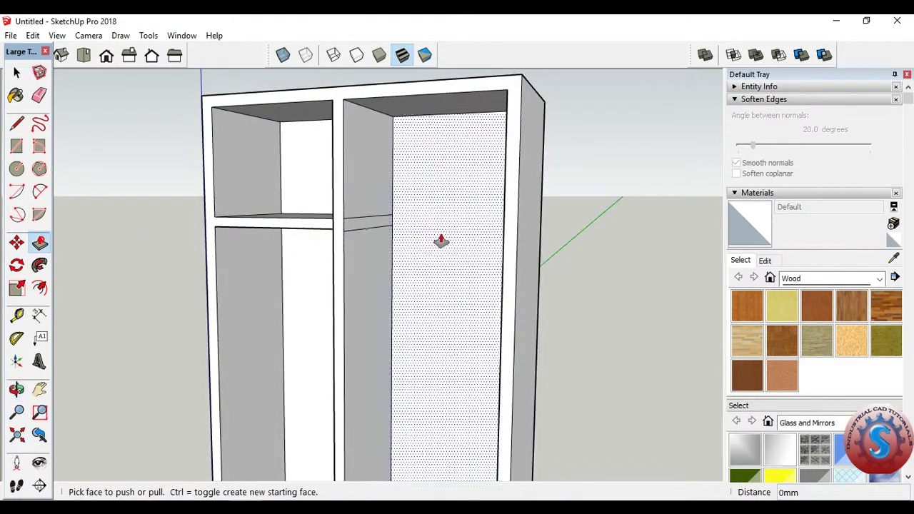
left_click(361, 220)
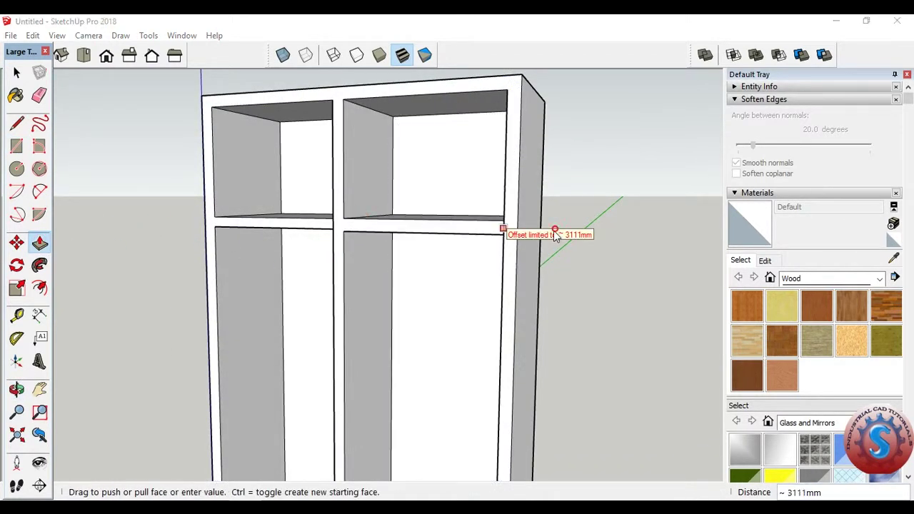
middle_click_drag(567, 204, 592, 90)
left_click(559, 212)
left_click_drag(451, 226, 451, 220)
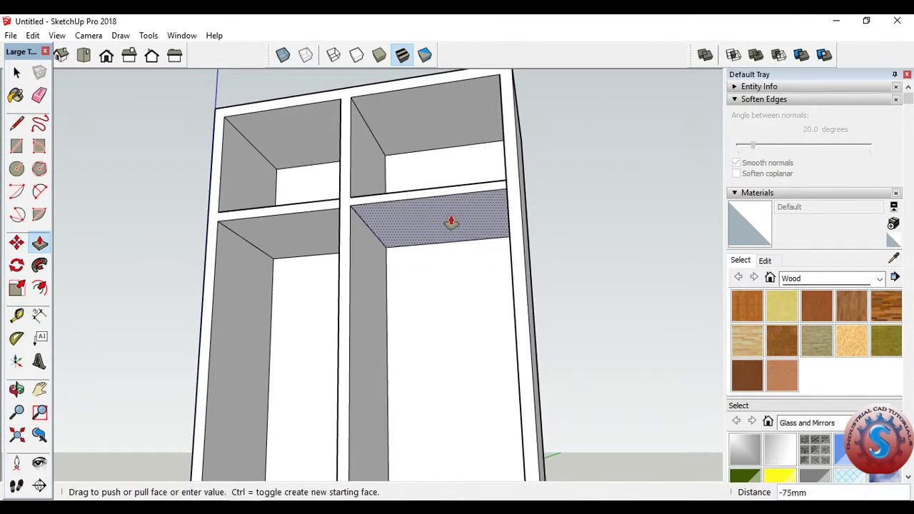
left_click(451, 224)
scroll(475, 190, "down", 5)
scroll(455, 279, "down", 3)
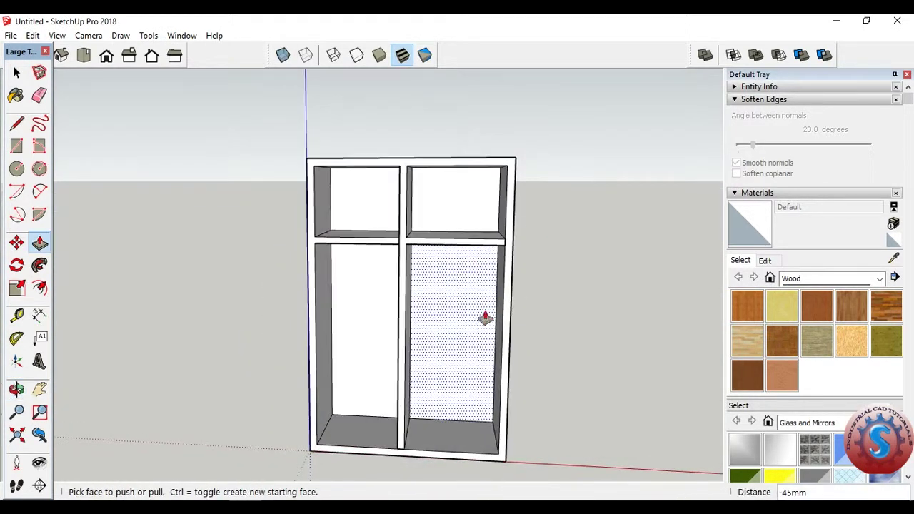
mouse_move(444, 345)
middle_mouse_down()
mouse_move(393, 347)
mouse_move(363, 379)
middle_mouse_up()
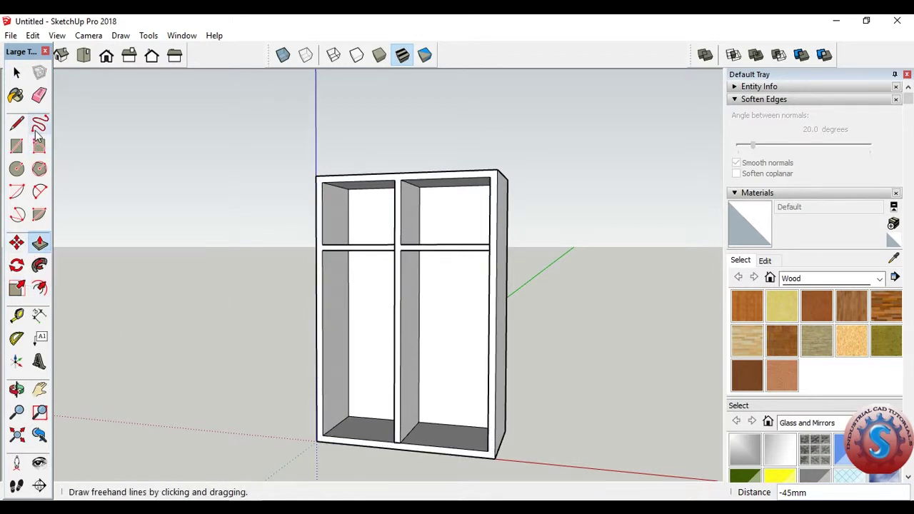
- Add a lower shelf across the left column starting at the left panel's midpoint
left_click(16, 146)
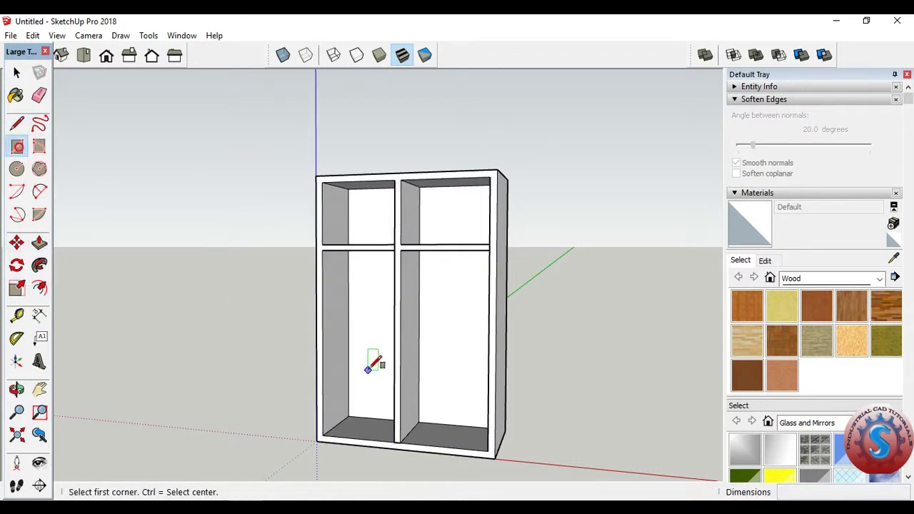
left_click(322, 343)
scroll(357, 343, "up", 2)
scroll(353, 340, "up", 1)
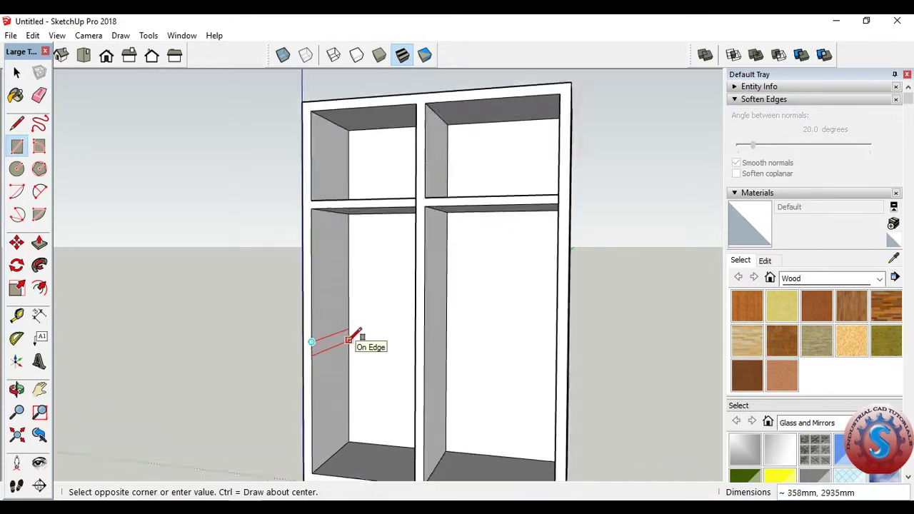
scroll(349, 337, "up", 1)
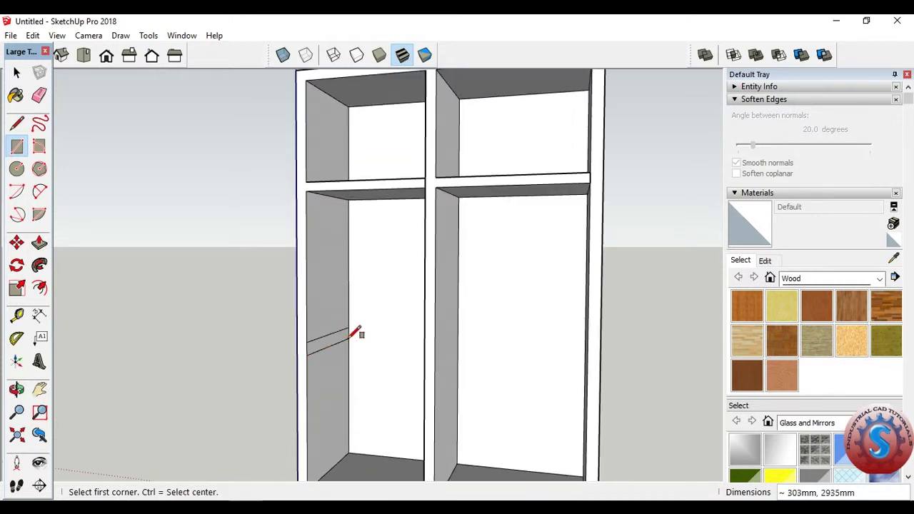
scroll(355, 333, "down", 3)
middle_click_drag(347, 338, 123, 291)
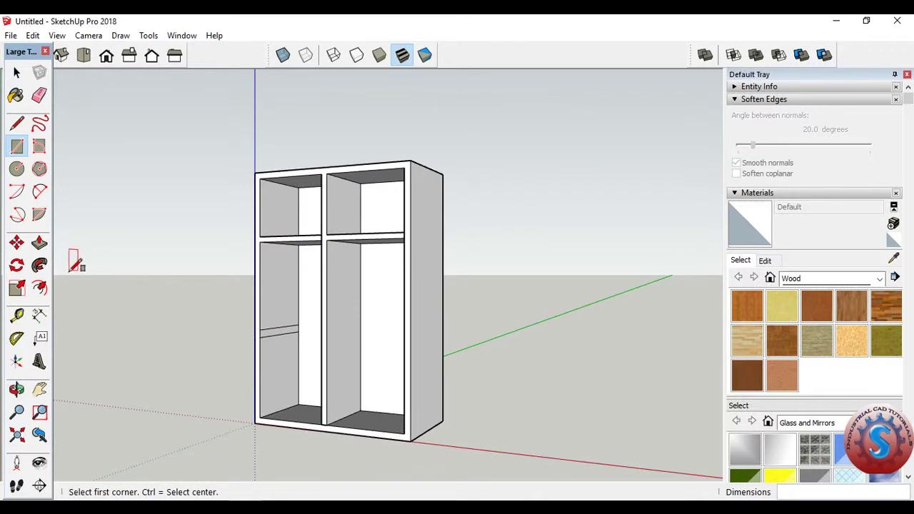
left_click(39, 244)
scroll(316, 336, "up", 1)
scroll(266, 334, "up", 1)
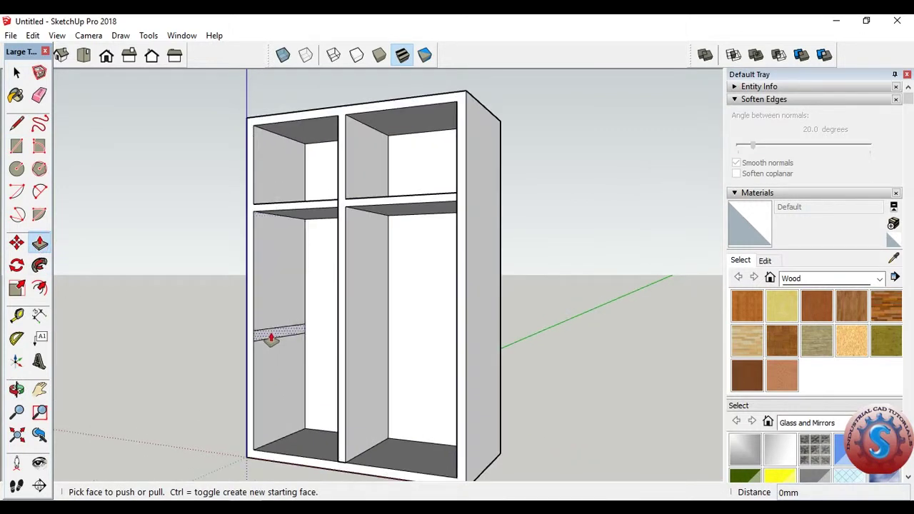
left_click(271, 340)
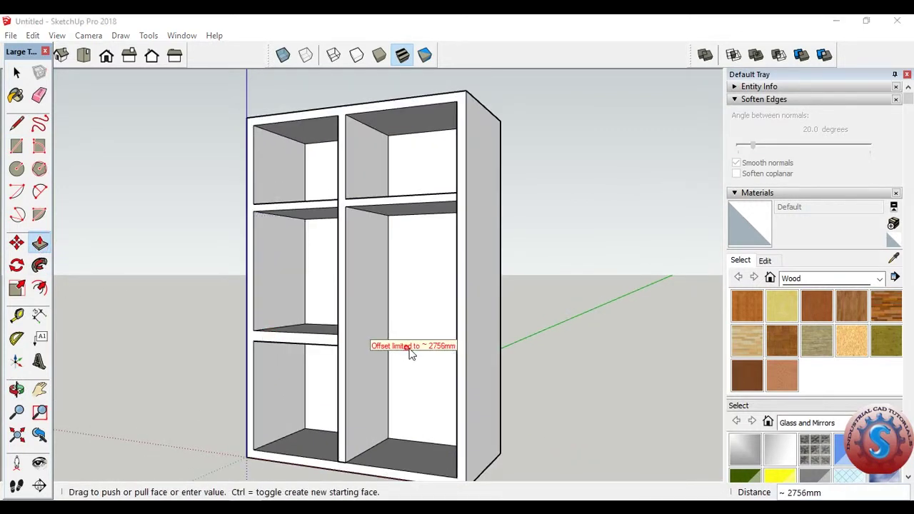
left_click(542, 372)
middle_click_drag(550, 369, 235, 292)
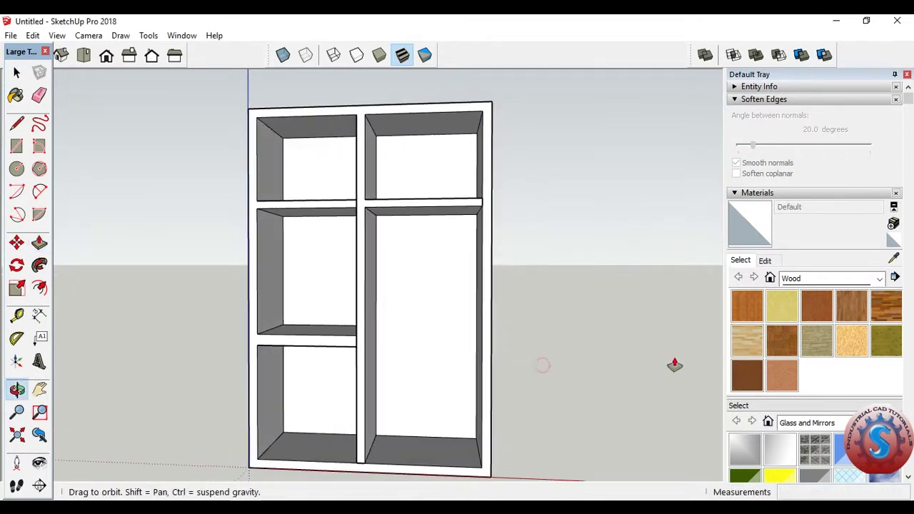
left_click(42, 245)
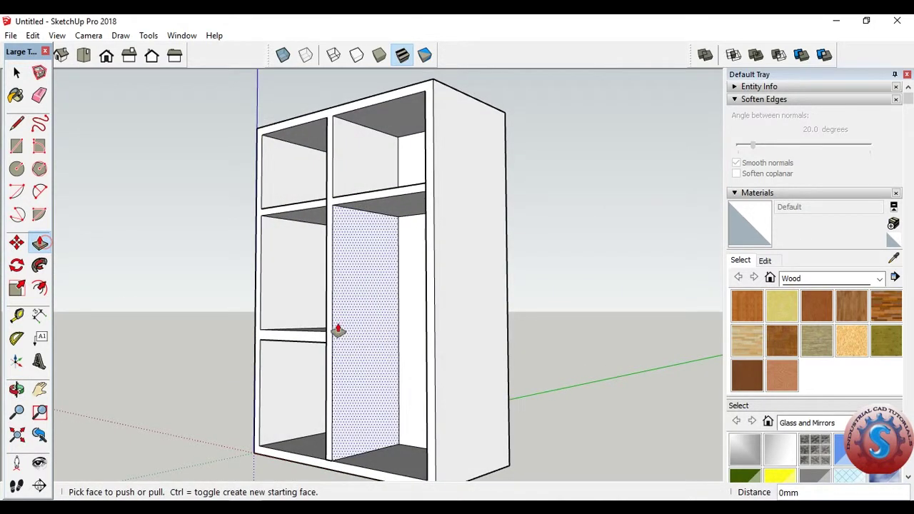
- Draw a lower right shelf outline level with the lower left shelf and extend it across the right column
left_click(16, 146)
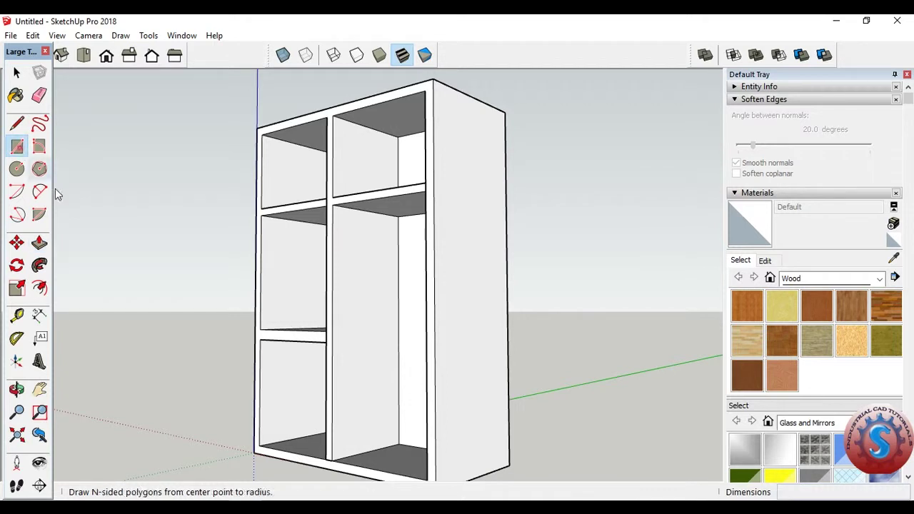
left_click(330, 331)
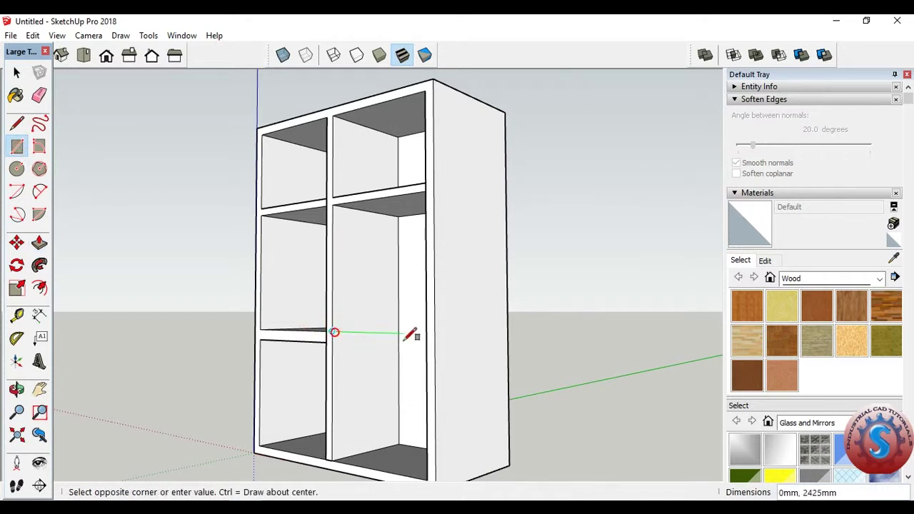
mouse_move(408, 336)
middle_mouse_down()
mouse_move(689, 363)
mouse_move(445, 371)
middle_mouse_up()
left_click(39, 244)
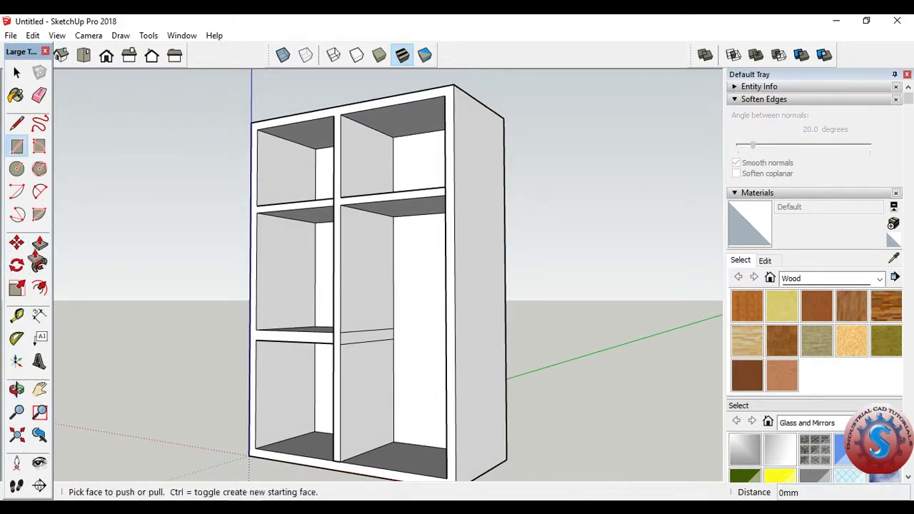
left_click(367, 336)
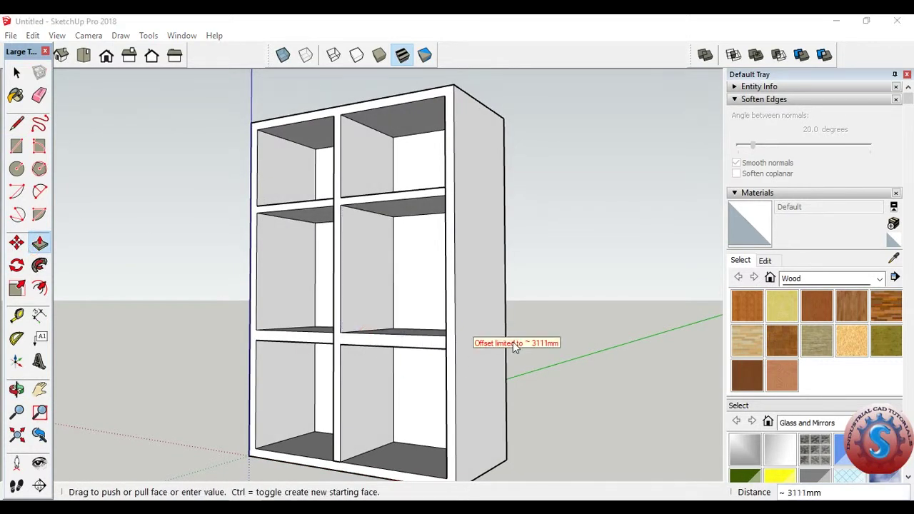
middle_click_drag(604, 296, 639, 137)
- Finish the lower right shelf and set its thickness
left_click(618, 294)
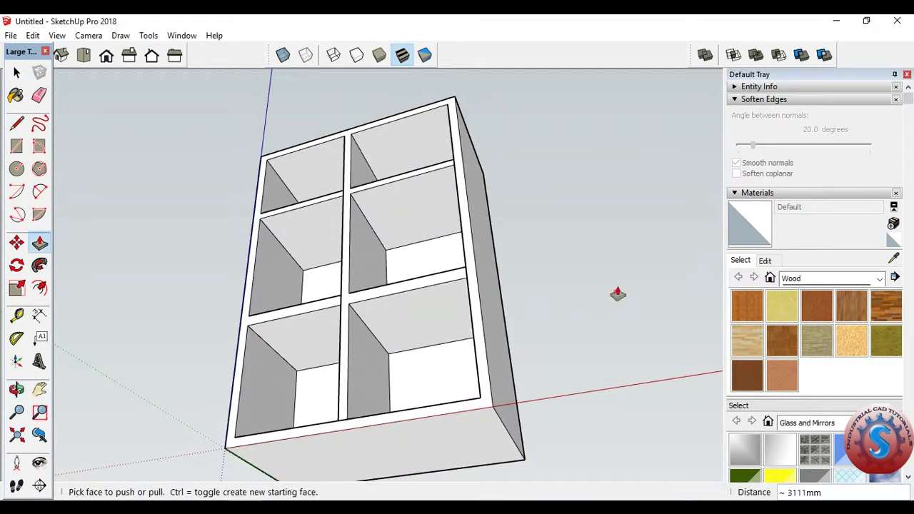
left_click(431, 319)
left_click(432, 317)
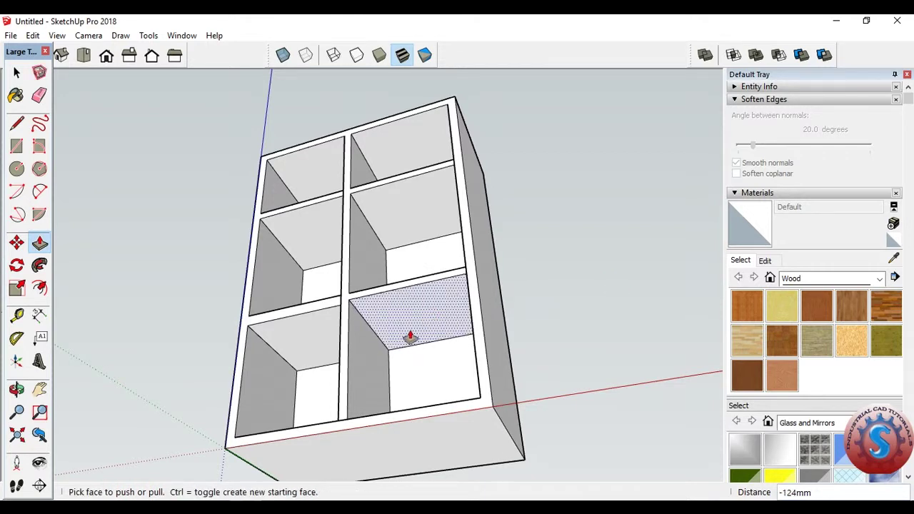
middle_click_drag(408, 332, 276, 336)
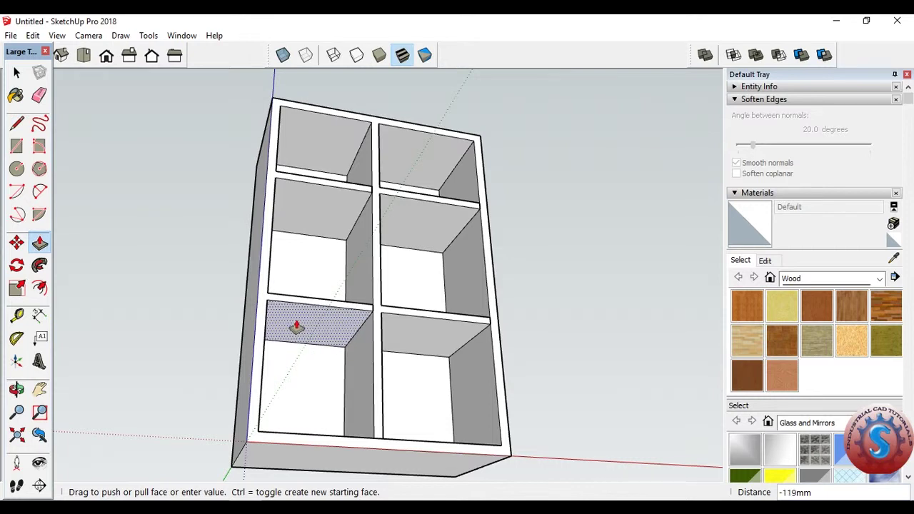
mouse_move(296, 329)
middle_mouse_down()
mouse_move(588, 262)
mouse_move(489, 329)
mouse_move(461, 202)
mouse_move(411, 214)
middle_mouse_up()
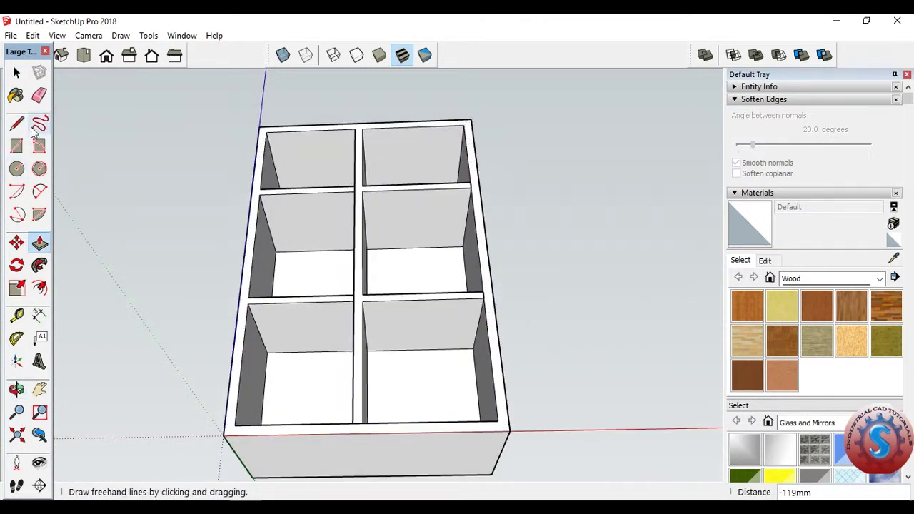
- Draw a thin rectangle at the shelf's midpoint and push it down to the lower shelf as a divider
left_click(19, 147)
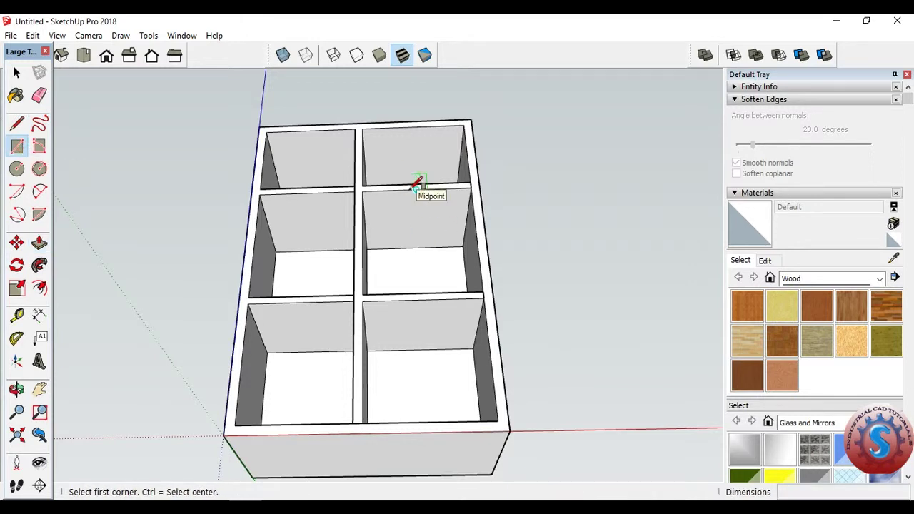
left_click(418, 185)
scroll(414, 247, "up", 1)
scroll(404, 247, "up", 1)
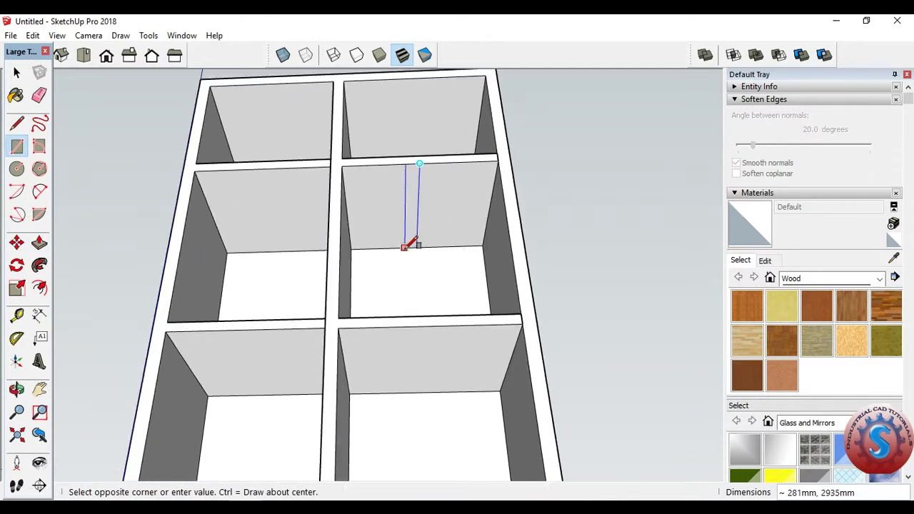
scroll(413, 245, "up", 1)
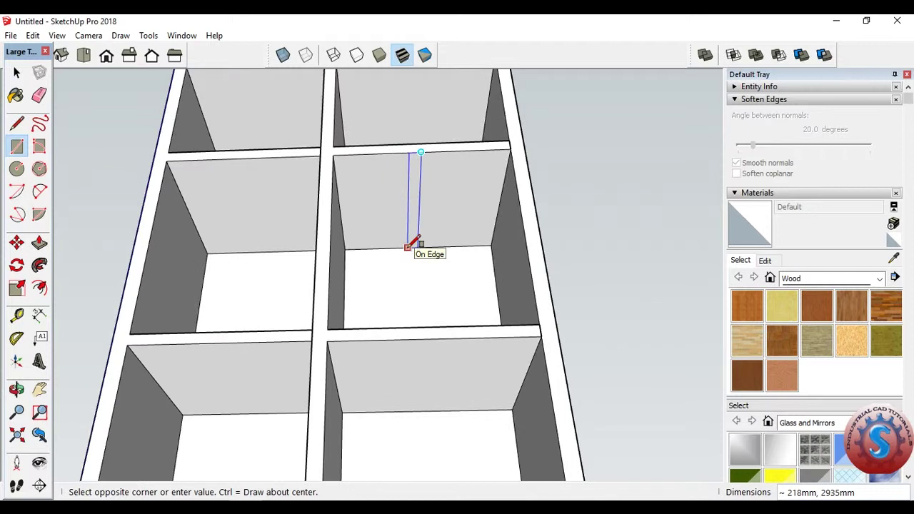
middle_click_drag(418, 268, 390, 317)
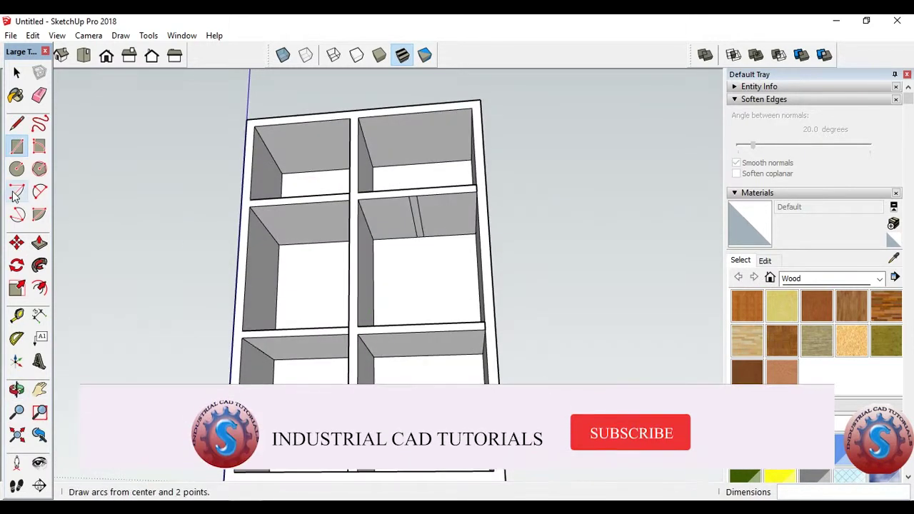
left_click(38, 243)
middle_click_drag(364, 243, 409, 208)
left_click(411, 207)
middle_click_drag(403, 259, 398, 363)
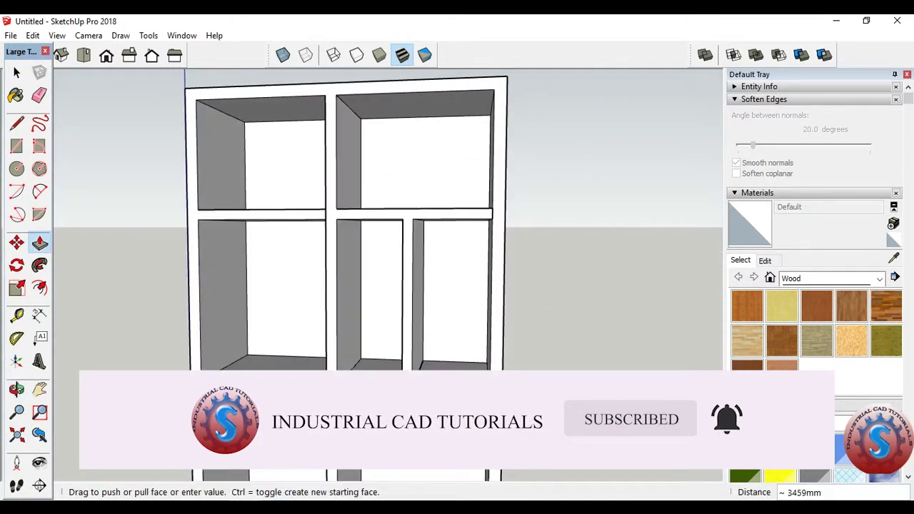
left_click(398, 467)
middle_click_drag(447, 385, 369, 438)
scroll(445, 382, "down", 3)
mouse_move(437, 463)
middle_mouse_down()
mouse_move(471, 406)
mouse_move(449, 414)
mouse_move(435, 381)
mouse_move(512, 157)
mouse_move(454, 478)
mouse_move(479, 404)
middle_mouse_up()
scroll(496, 159, "up", 3)
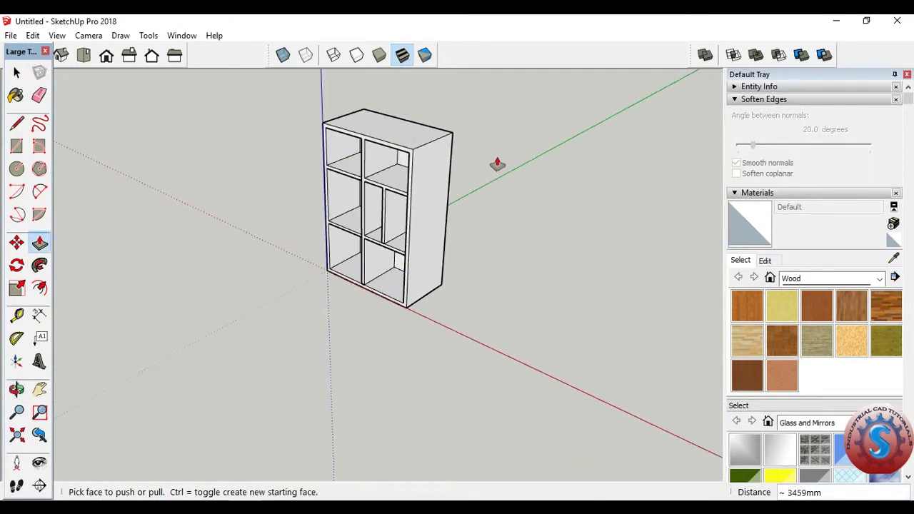
scroll(469, 41, "up", 2)
scroll(441, 113, "up", 1)
mouse_move(440, 113)
middle_mouse_down()
mouse_move(387, 277)
mouse_move(479, 194)
middle_mouse_up()
scroll(429, 302, "down", 2)
scroll(423, 307, "up", 2)
mouse_move(424, 307)
middle_mouse_down()
mouse_move(422, 350)
mouse_move(612, 349)
mouse_move(361, 349)
mouse_move(416, 351)
mouse_move(400, 314)
middle_mouse_up()
left_click(152, 59)
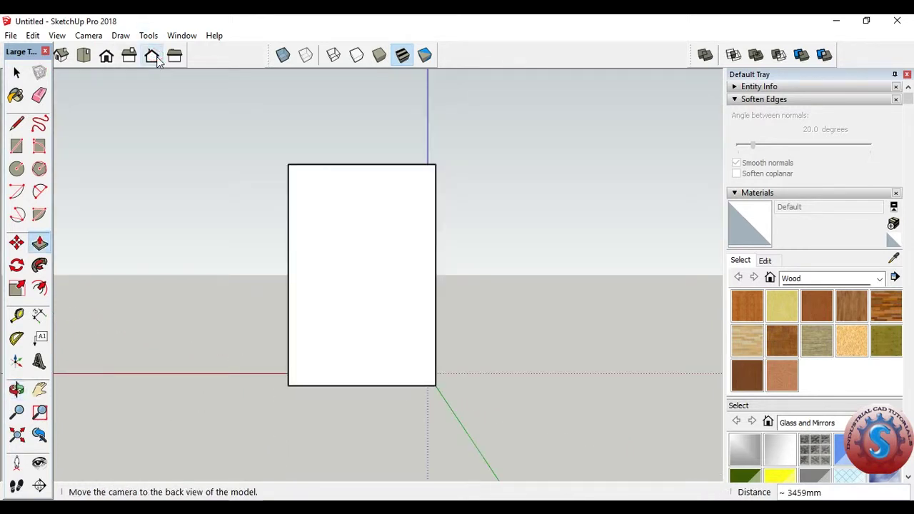
left_click(131, 57)
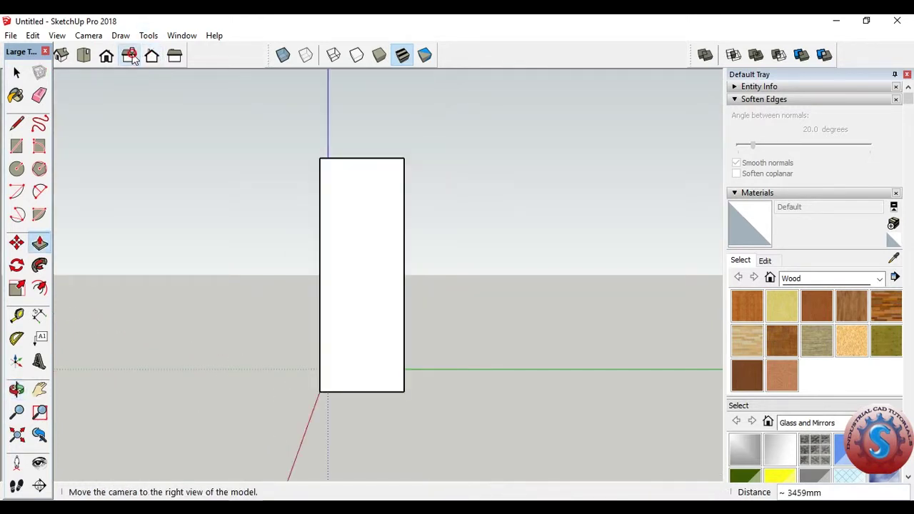
left_click(17, 147)
left_click(319, 158)
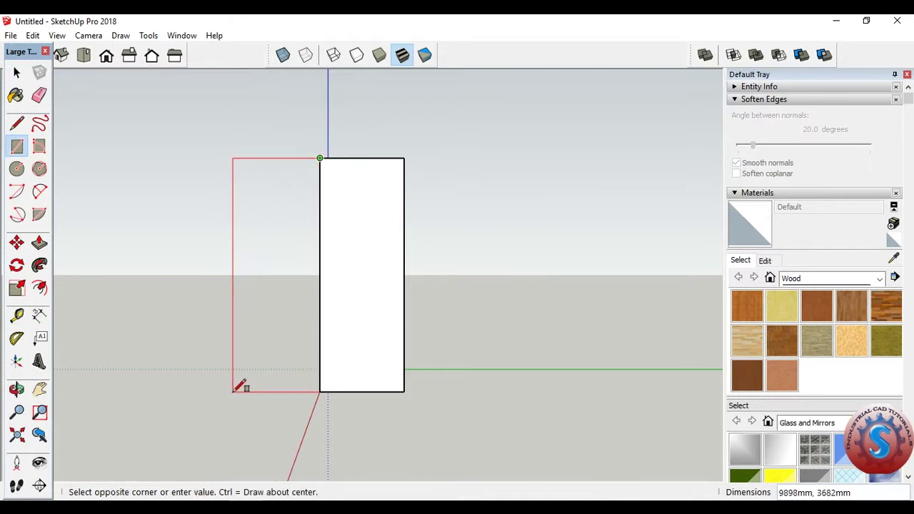
left_click(233, 391)
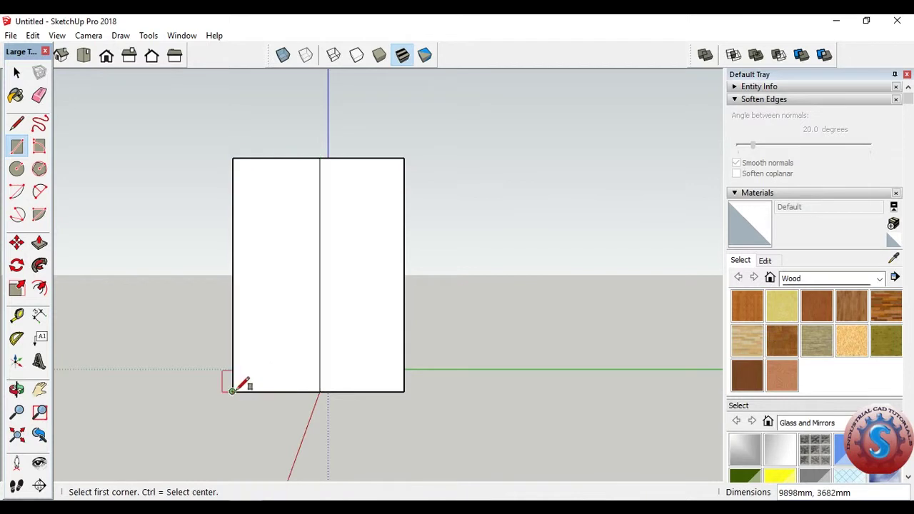
left_click(61, 56)
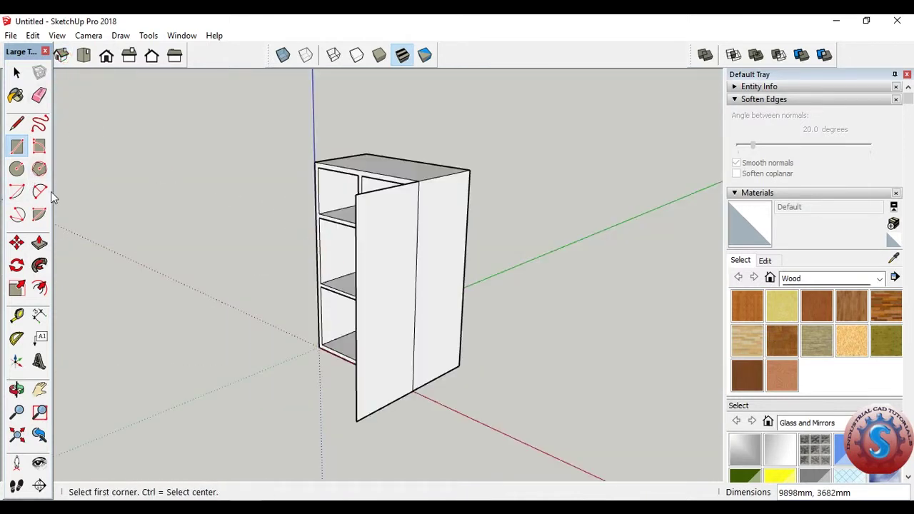
left_click(39, 243)
left_click(376, 280)
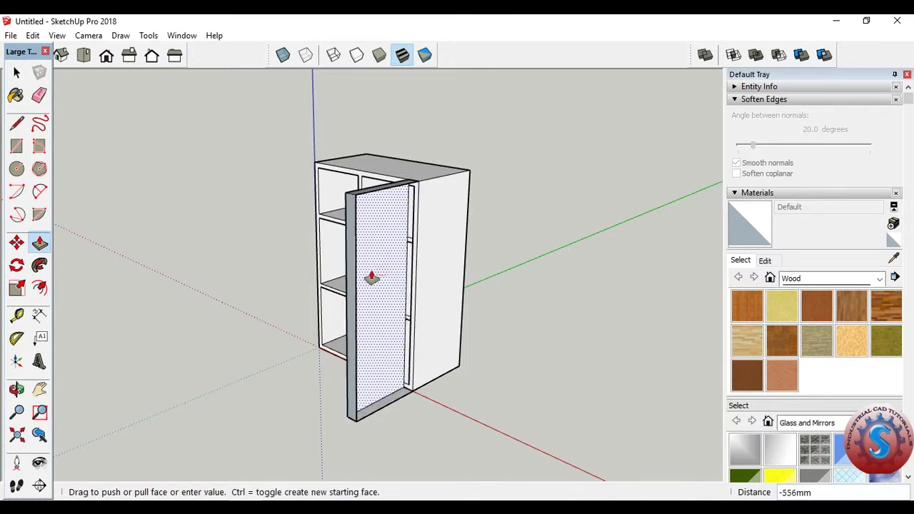
left_click(382, 286)
mouse_move(378, 302)
middle_mouse_down()
mouse_move(556, 285)
mouse_move(443, 218)
mouse_move(510, 224)
mouse_move(467, 236)
mouse_move(476, 243)
mouse_move(226, 238)
middle_mouse_up()
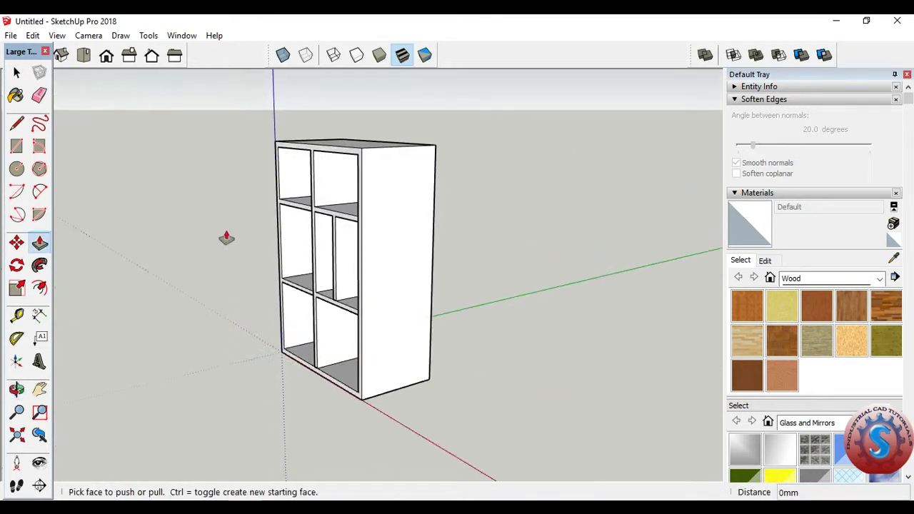
- In Right view, draw a door rectangle beside the cabinet
left_click(152, 56)
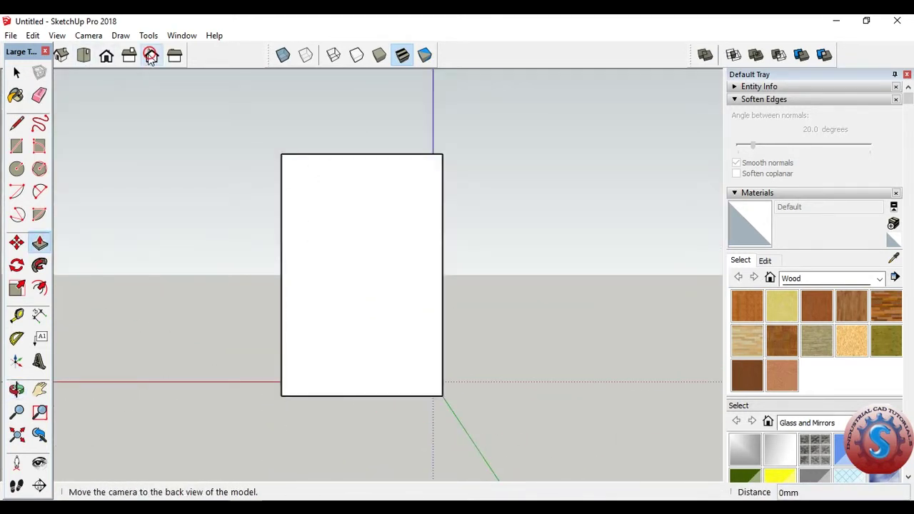
left_click(130, 60)
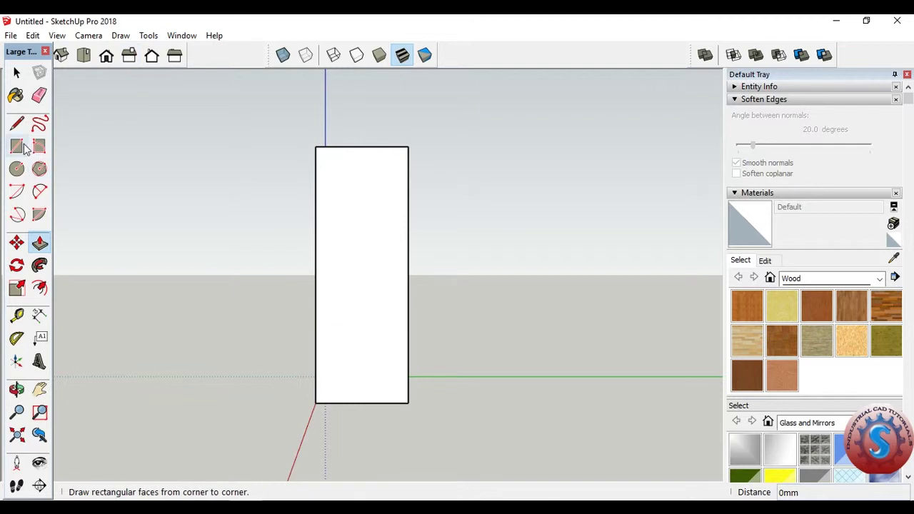
left_click(215, 147)
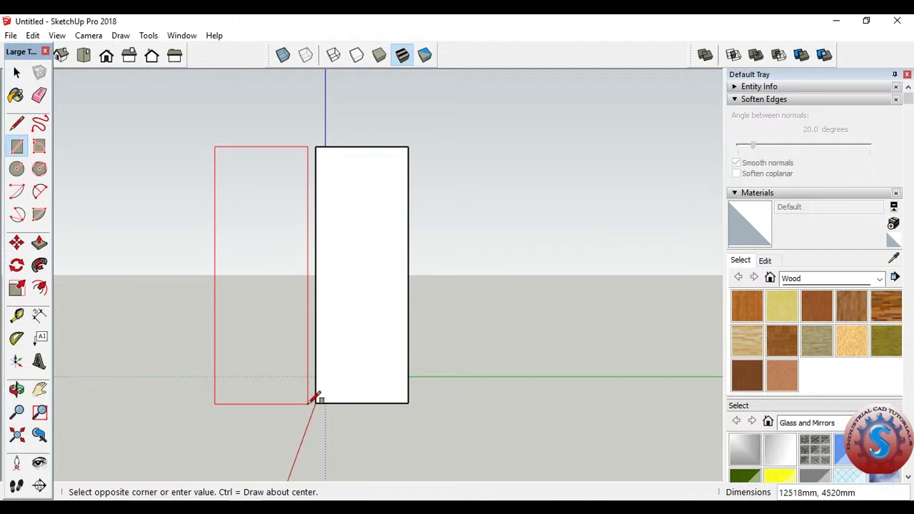
left_click(308, 403)
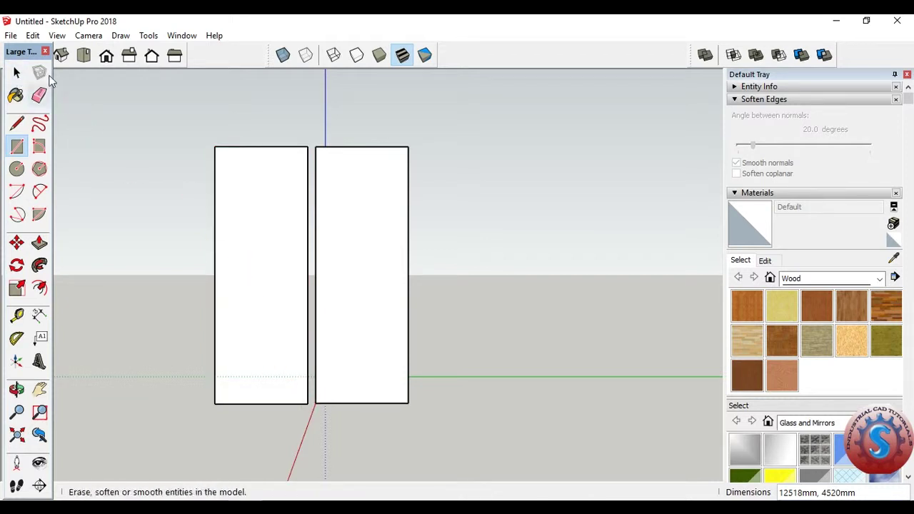
- In Iso view, Push/Pull the door rectangle to give the panel thickness
left_click(62, 57)
mouse_move(230, 162)
middle_mouse_down()
mouse_move(469, 209)
mouse_move(364, 136)
mouse_move(471, 167)
middle_mouse_up()
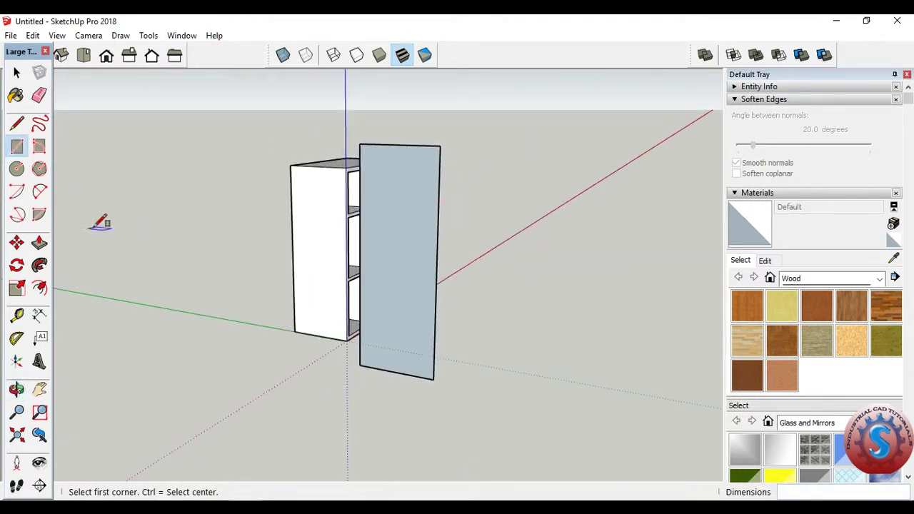
left_click(39, 243)
middle_click_drag(467, 264, 172, 271)
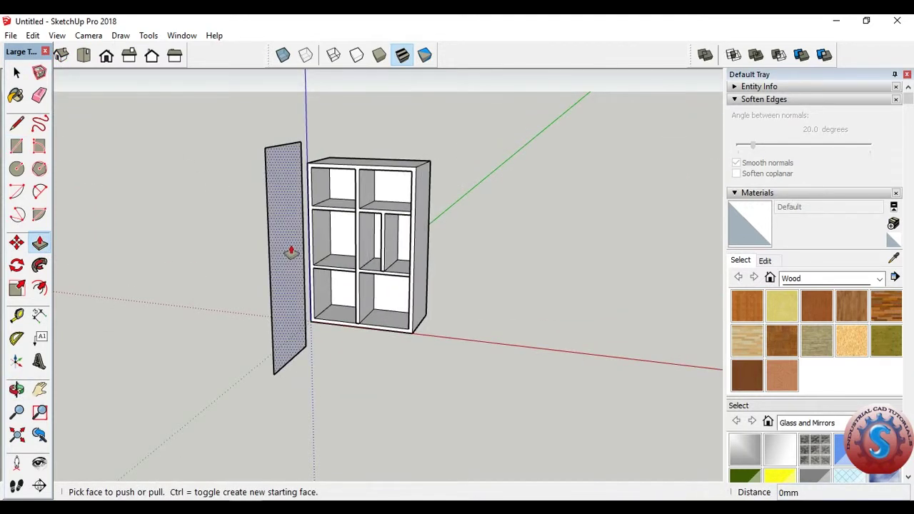
left_click_drag(291, 252, 297, 253)
mouse_move(293, 266)
middle_mouse_down()
mouse_move(510, 286)
mouse_move(659, 275)
mouse_move(544, 281)
mouse_move(433, 249)
mouse_move(408, 363)
middle_mouse_up()
scroll(373, 384, "up", 2)
scroll(369, 367, "down", 2)
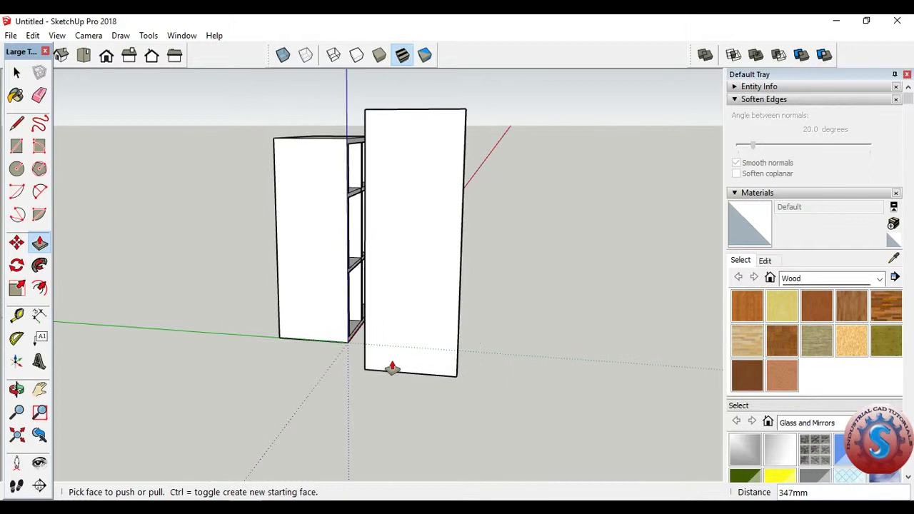
mouse_move(522, 206)
middle_mouse_down()
mouse_move(394, 283)
mouse_move(404, 244)
mouse_move(472, 133)
mouse_move(428, 241)
mouse_move(414, 402)
middle_mouse_up()
scroll(419, 397, "up", 2)
scroll(423, 387, "up", 2)
- Push the door's bottom face upward to resize the panel
left_click_drag(422, 381, 430, 303)
middle_click_drag(430, 304, 428, 321)
scroll(457, 279, "down", 3)
mouse_move(457, 280)
middle_mouse_down()
mouse_move(429, 321)
mouse_move(462, 270)
middle_mouse_up()
middle_click_drag(470, 336, 428, 380)
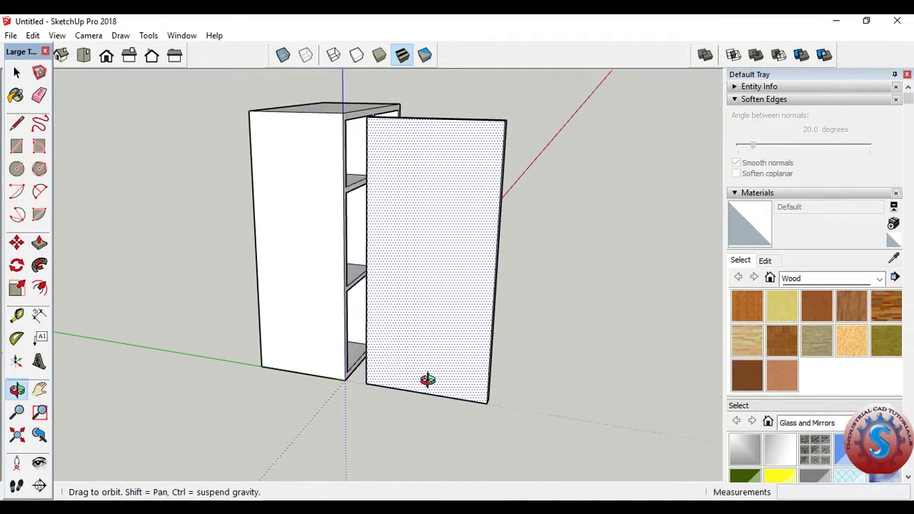
mouse_move(455, 255)
middle_mouse_down()
mouse_move(119, 265)
mouse_move(569, 286)
mouse_move(205, 288)
mouse_move(410, 310)
middle_mouse_up()
mouse_move(329, 269)
middle_mouse_down()
mouse_move(530, 283)
mouse_move(132, 296)
mouse_move(466, 289)
mouse_move(271, 234)
mouse_move(259, 255)
mouse_move(298, 273)
mouse_move(379, 241)
middle_mouse_up()
left_click(288, 272)
- Pull the door's edge face and adjust its bottom edge
middle_click_drag(293, 331, 389, 285)
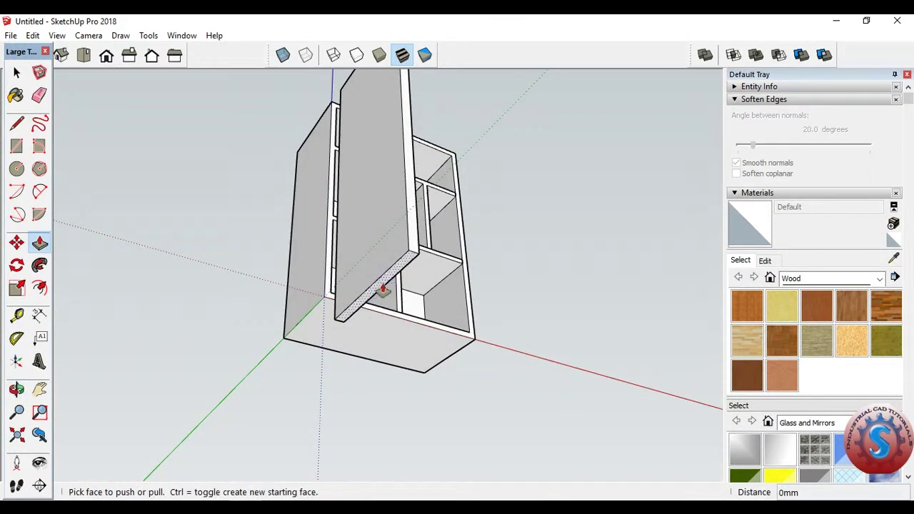
left_click(383, 284)
mouse_move(380, 251)
middle_mouse_down()
mouse_move(408, 286)
mouse_move(543, 333)
middle_mouse_up()
left_click(543, 333)
scroll(486, 317, "up", 3)
left_click(483, 312)
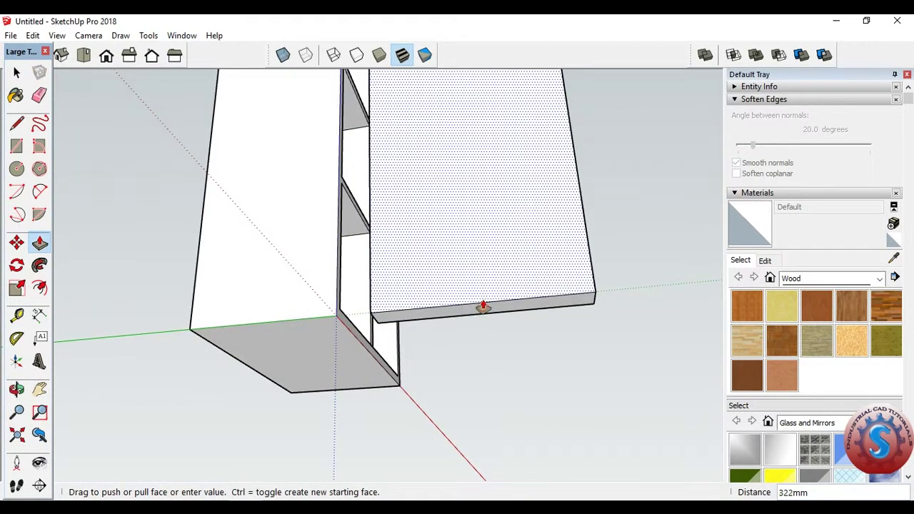
left_click(482, 315)
mouse_move(483, 315)
middle_mouse_down()
mouse_move(71, 279)
mouse_move(292, 353)
mouse_move(372, 307)
mouse_move(277, 350)
mouse_move(253, 378)
mouse_move(290, 385)
middle_mouse_up()
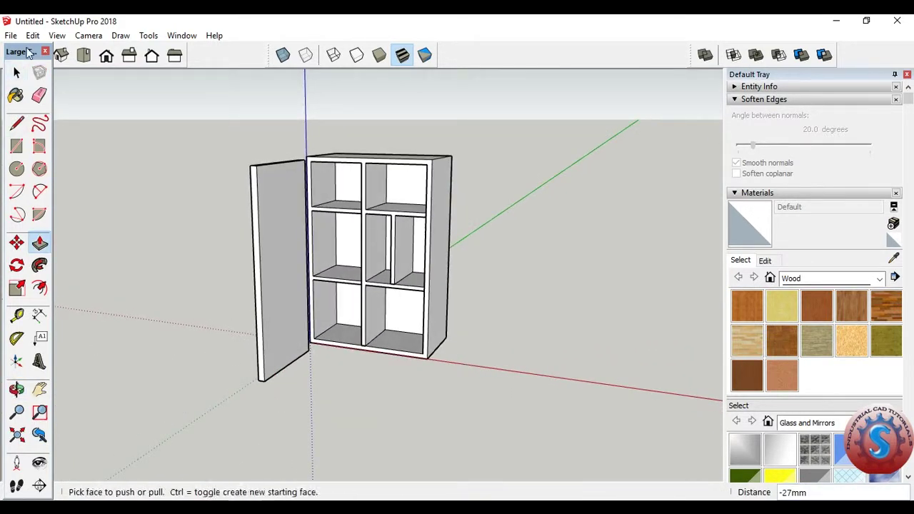
- Select the whole door panel and make it a group
left_click(13, 77)
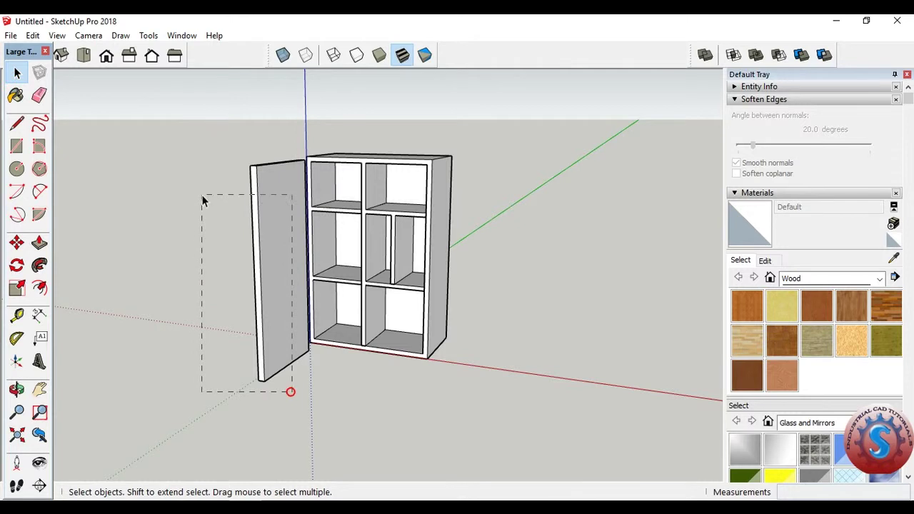
left_click_drag(202, 200, 241, 227)
scroll(269, 185, "up", 2)
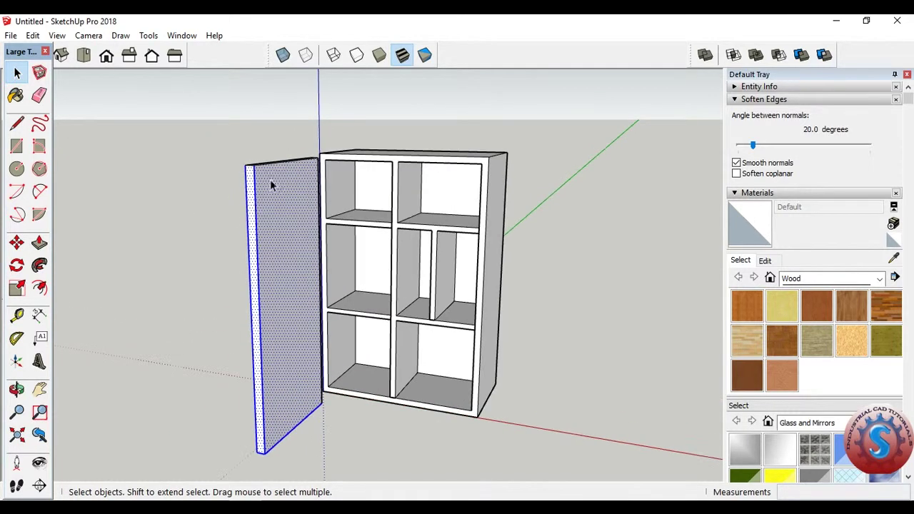
mouse_move(168, 205)
middle_mouse_down()
mouse_move(520, 310)
mouse_move(627, 280)
middle_mouse_up()
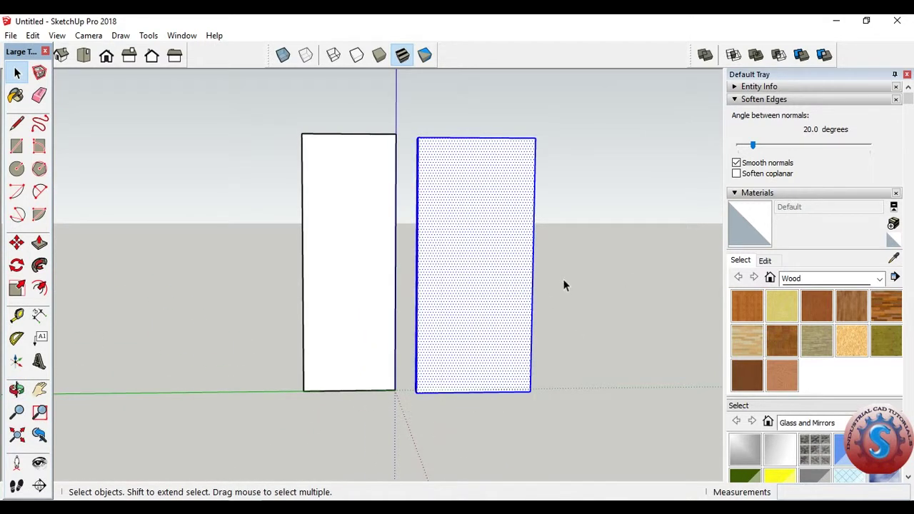
middle_click_drag(563, 286, 316, 336)
scroll(326, 355, "down", 1)
right_click(337, 364)
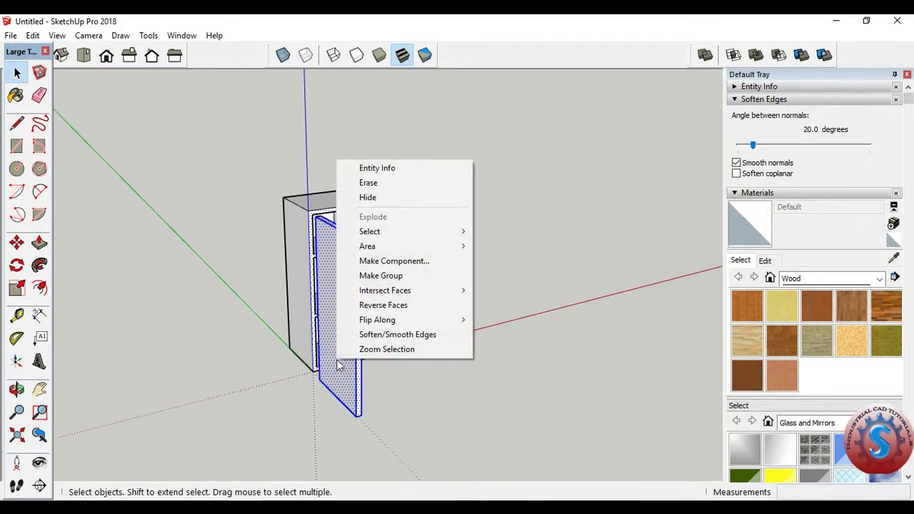
left_click(393, 277)
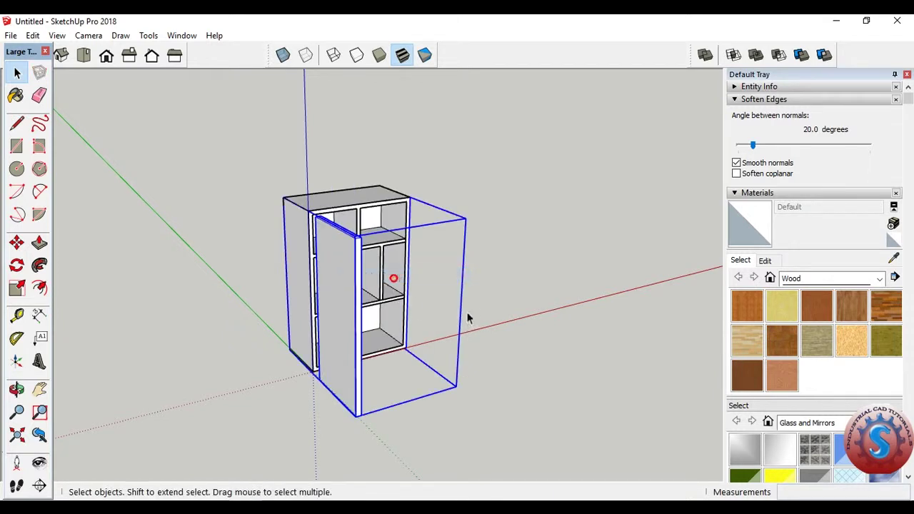
left_click(503, 298)
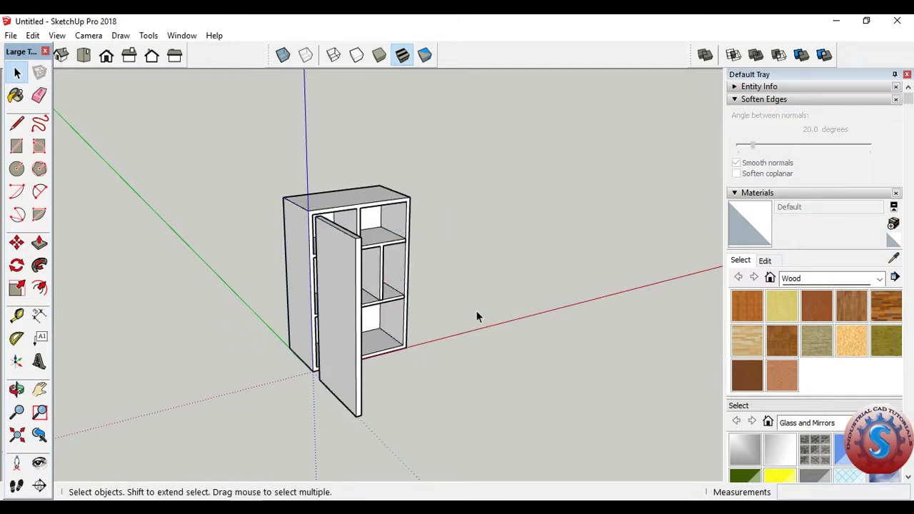
- Re-select the door panel and apply Make Group again from its context menu
middle_click_drag(474, 313, 558, 332)
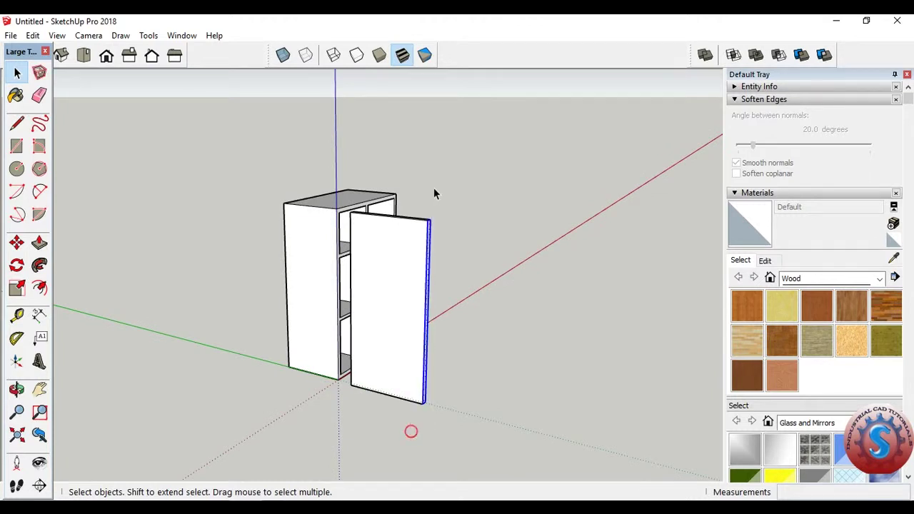
left_click_drag(424, 202, 423, 202)
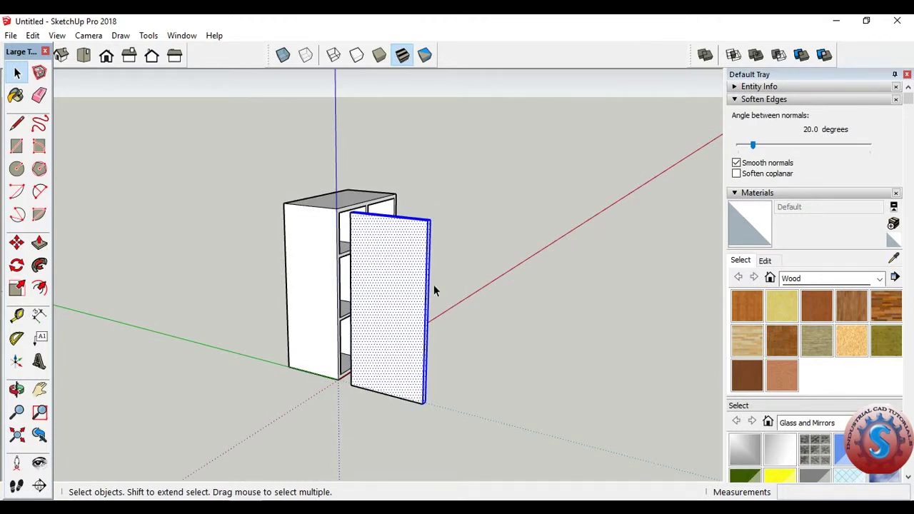
middle_click_drag(434, 287, 502, 173)
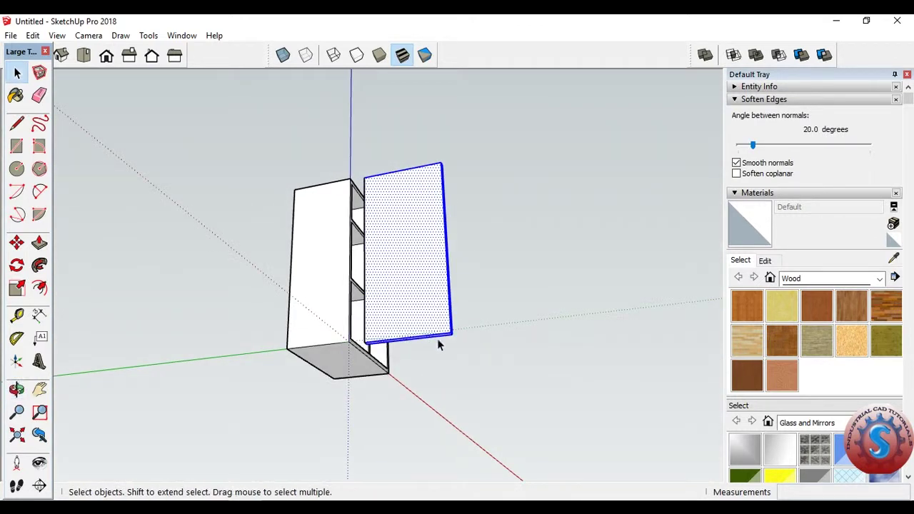
middle_click_drag(438, 344, 312, 376)
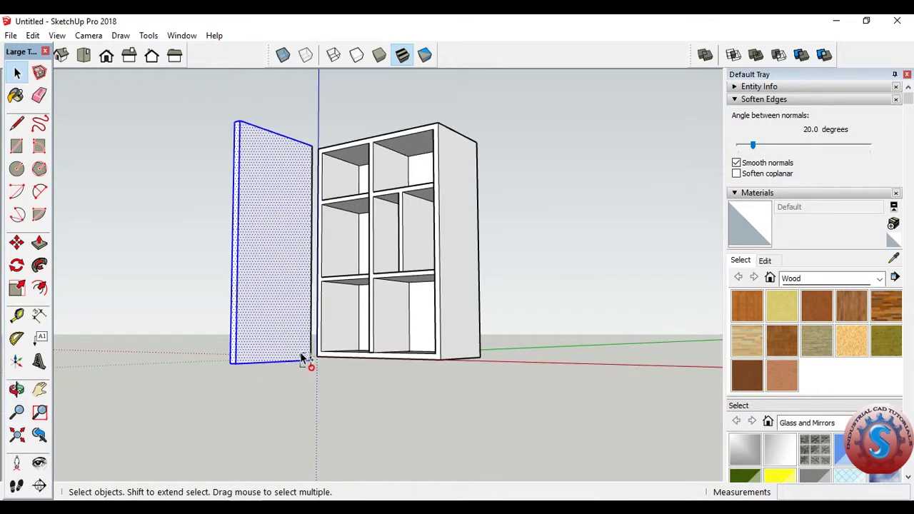
scroll(304, 357, "down", 2)
right_click(264, 290)
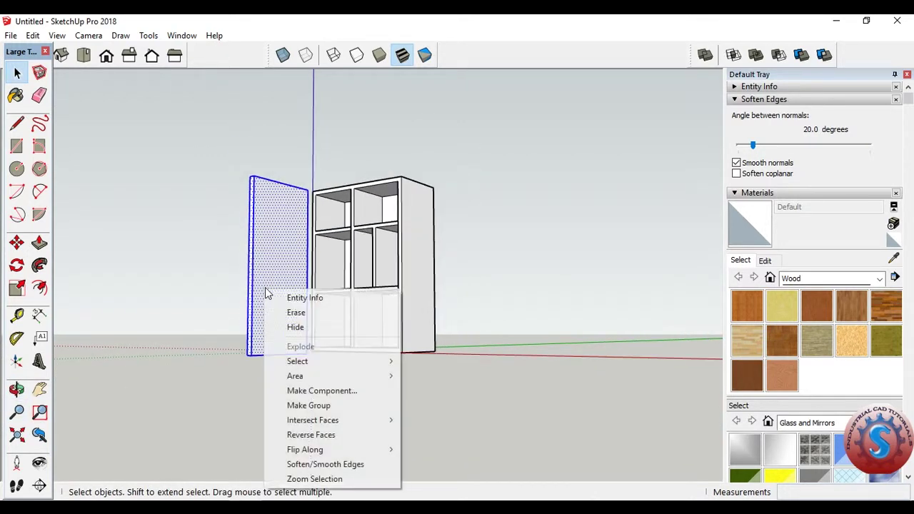
left_click(297, 411)
mouse_move(159, 258)
middle_mouse_down()
mouse_move(147, 277)
mouse_move(224, 371)
mouse_move(174, 326)
middle_mouse_up()
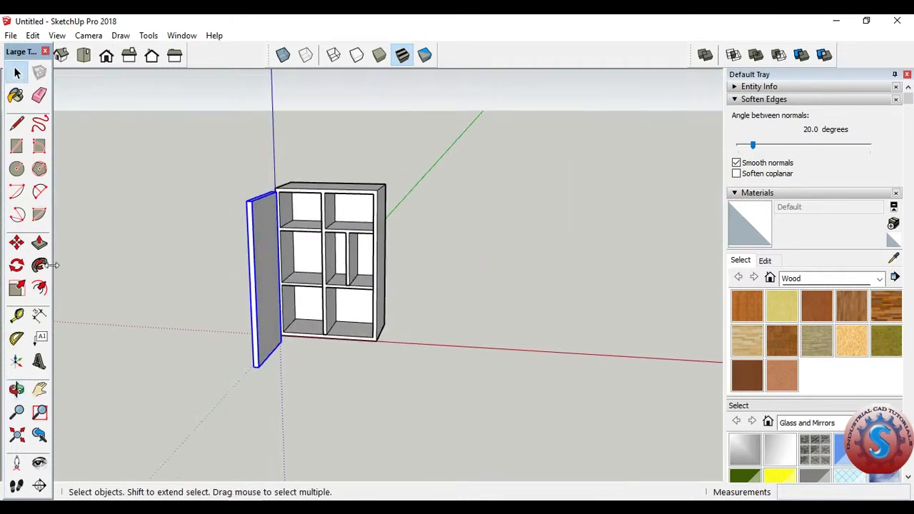
- Rotate the door group about 20.1° around its top edge
middle_click_drag(175, 265, 305, 195)
key("q")
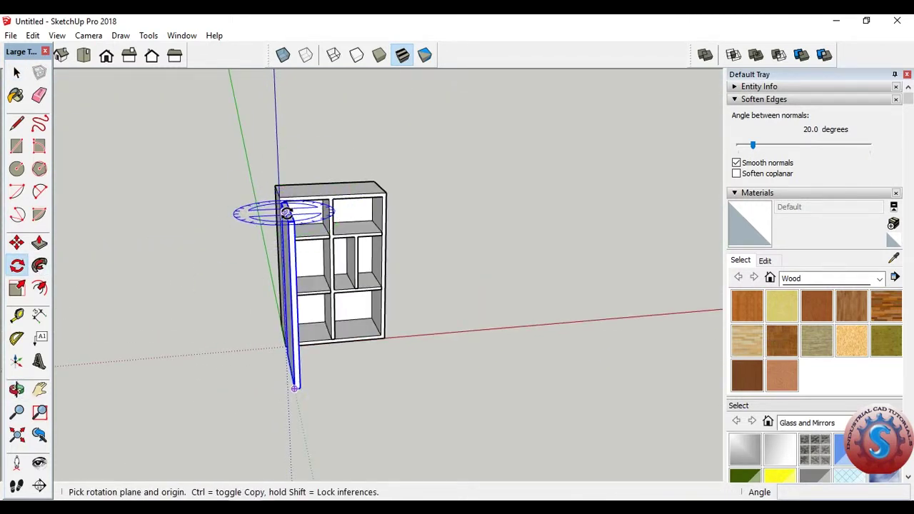
left_click(286, 213)
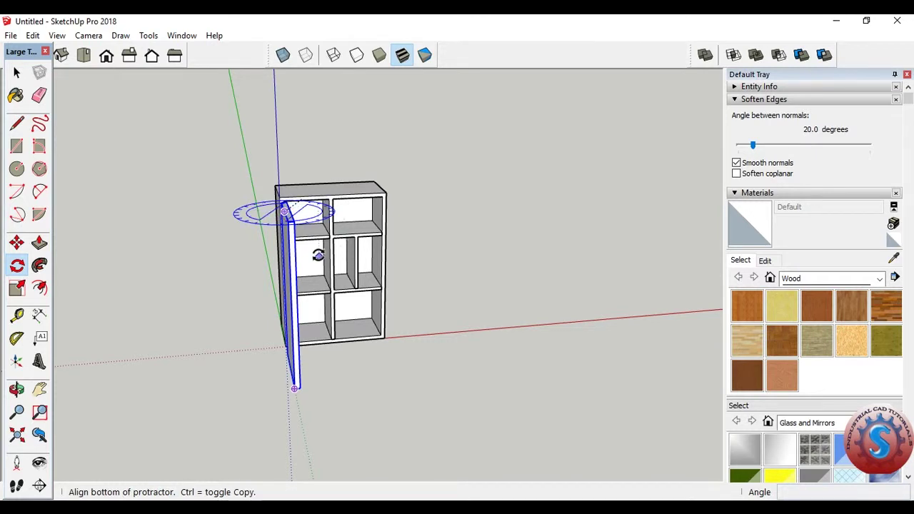
left_click(329, 198)
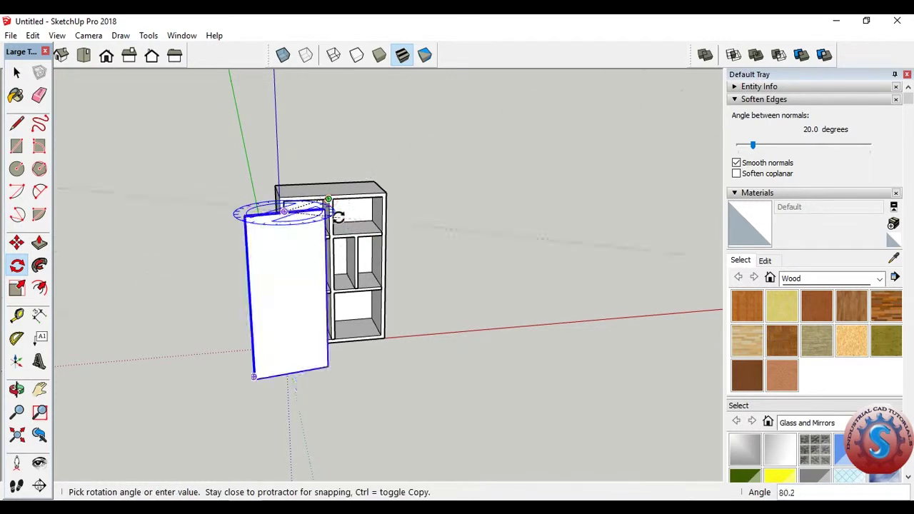
scroll(378, 285, "up", 1)
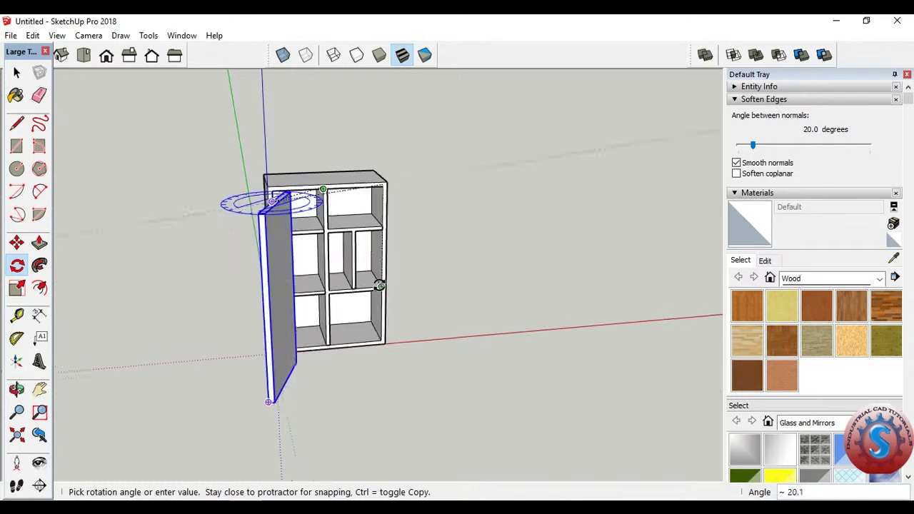
scroll(382, 282, "up", 1)
left_click(384, 276)
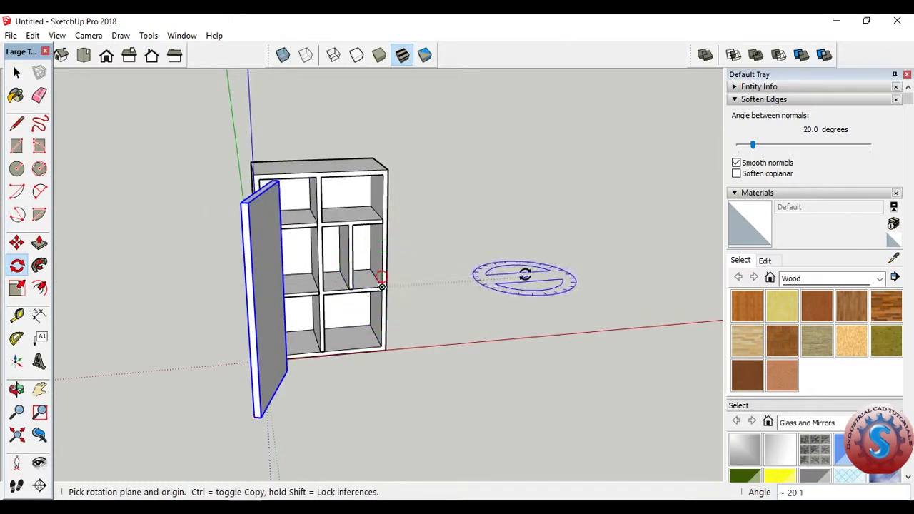
- Move the door about 1280mm so its edge meets the cabinet's left front corner
left_click(17, 72)
mouse_move(631, 250)
middle_mouse_down()
mouse_move(526, 302)
mouse_move(352, 347)
mouse_move(593, 341)
mouse_move(534, 337)
mouse_move(464, 418)
middle_mouse_up()
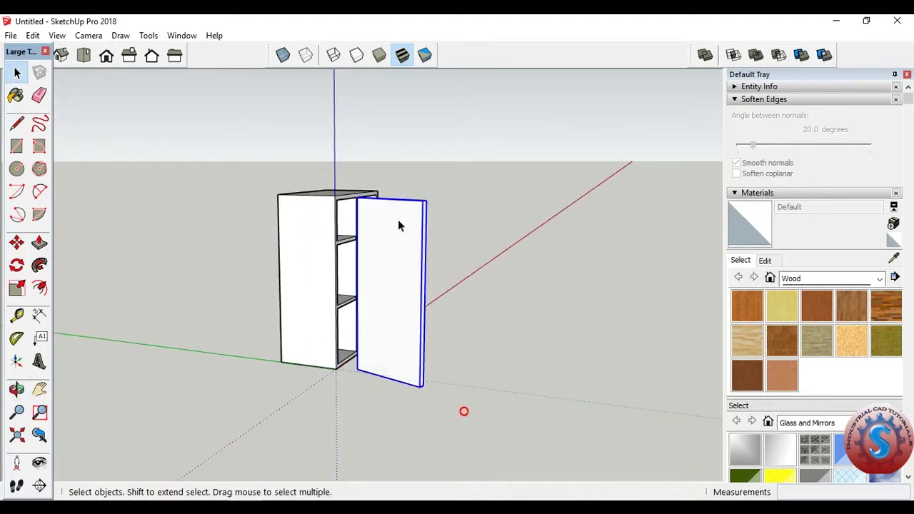
left_click(16, 242)
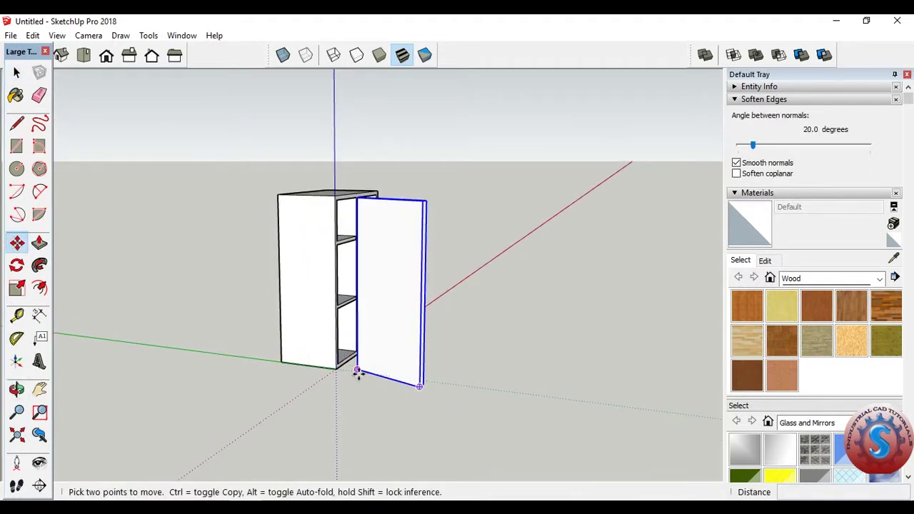
left_click(357, 372)
left_click(370, 398)
key("space")
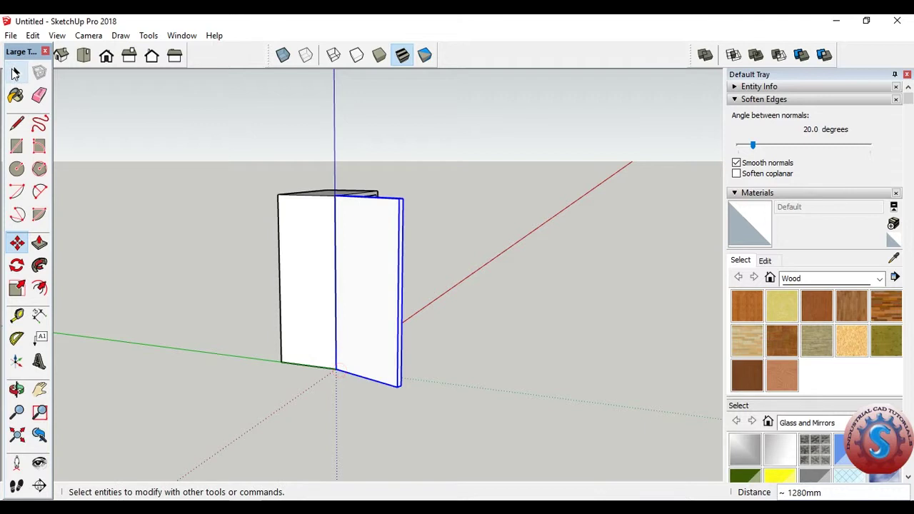
mouse_move(515, 181)
middle_mouse_down()
mouse_move(233, 236)
mouse_move(222, 286)
mouse_move(194, 271)
mouse_move(300, 326)
mouse_move(297, 264)
mouse_move(397, 378)
mouse_move(353, 169)
mouse_move(297, 274)
mouse_move(288, 261)
mouse_move(289, 271)
mouse_move(240, 265)
mouse_move(325, 393)
middle_mouse_up()
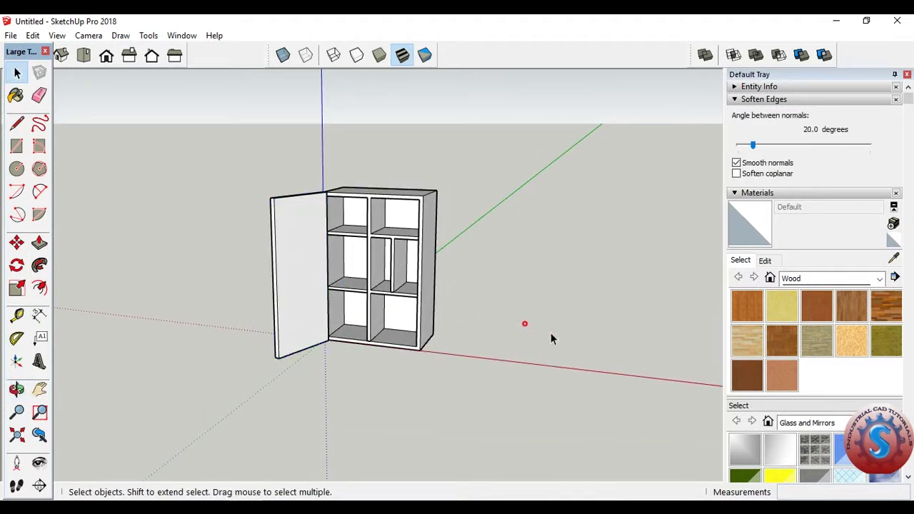
- Paste a copy of the door and place it on the cabinet front
key("ctrl+v")
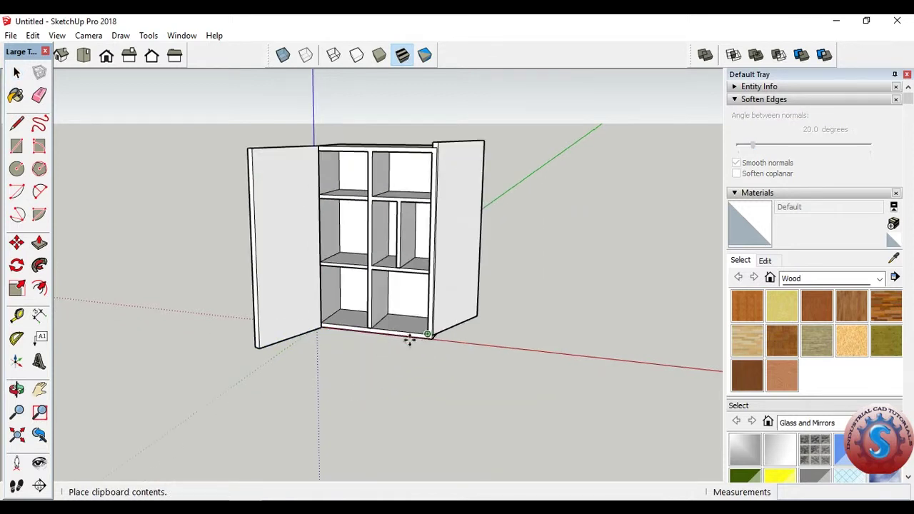
left_click(347, 382)
mouse_move(535, 383)
middle_mouse_down()
mouse_move(238, 357)
mouse_move(322, 350)
mouse_move(331, 364)
mouse_move(475, 384)
middle_mouse_up()
left_click(323, 361)
left_click(346, 386)
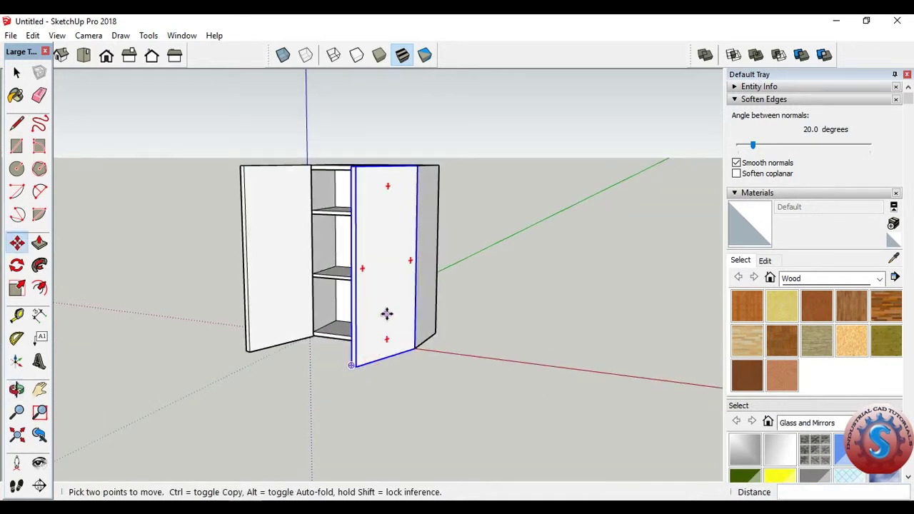
- Rotate the copied door 47.6° open about its edge
left_click(16, 265)
mouse_move(326, 208)
middle_mouse_down()
mouse_move(393, 363)
mouse_move(438, 224)
middle_mouse_up()
left_click(403, 222)
left_click(424, 218)
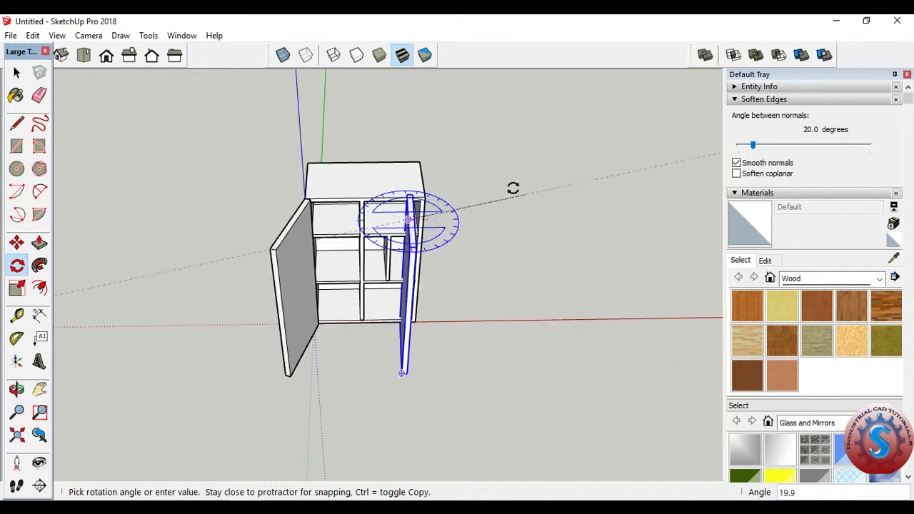
left_click(474, 171)
- Move the swung copy to the cabinet's front corner snap
mouse_move(512, 259)
middle_mouse_down()
mouse_move(481, 164)
mouse_move(465, 263)
mouse_move(439, 284)
middle_mouse_up()
middle_click_drag(407, 422, 285, 349)
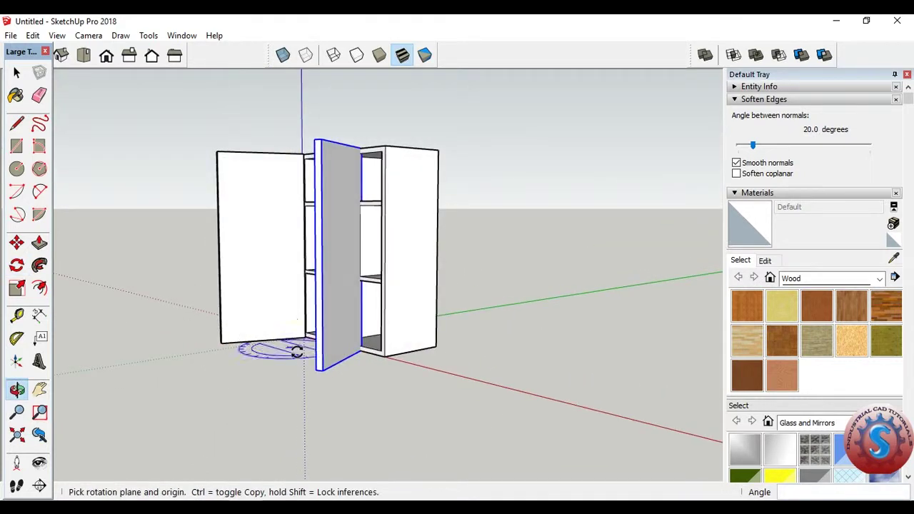
scroll(360, 351, "up", 2)
scroll(361, 353, "up", 1)
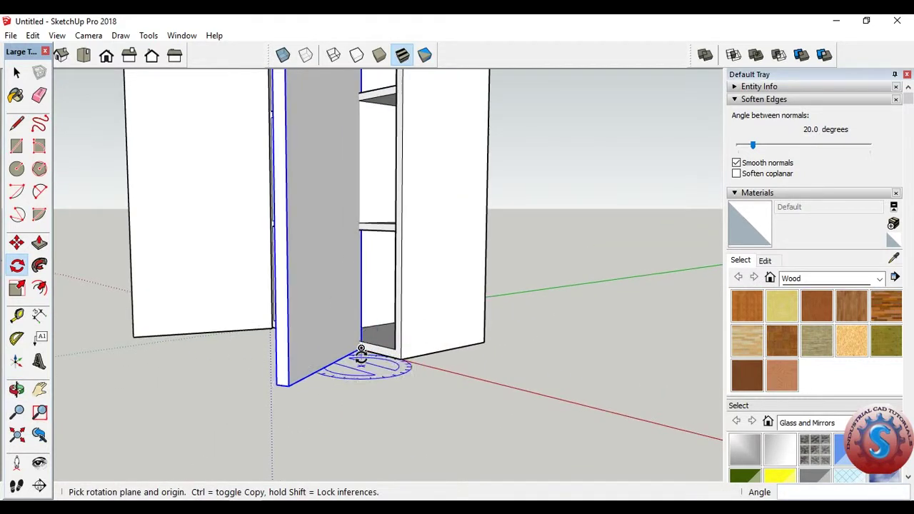
left_click(360, 349)
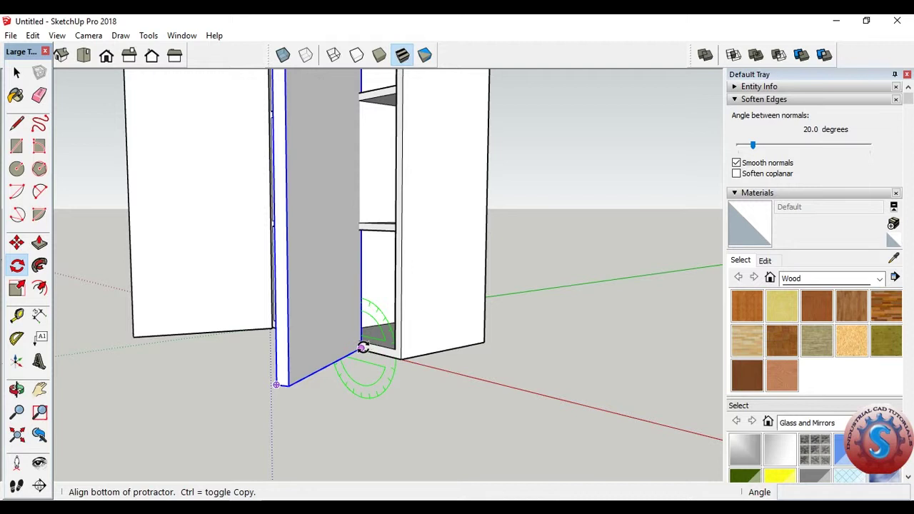
left_click(18, 243)
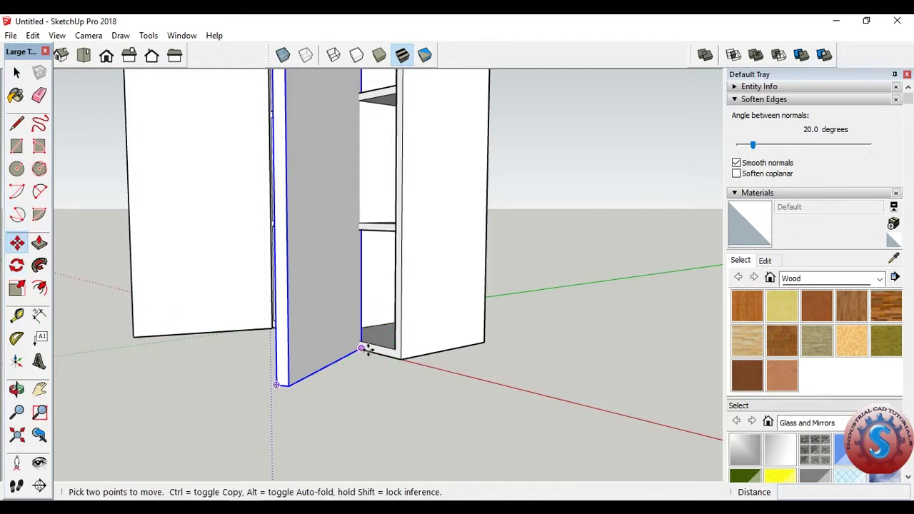
left_click(361, 350)
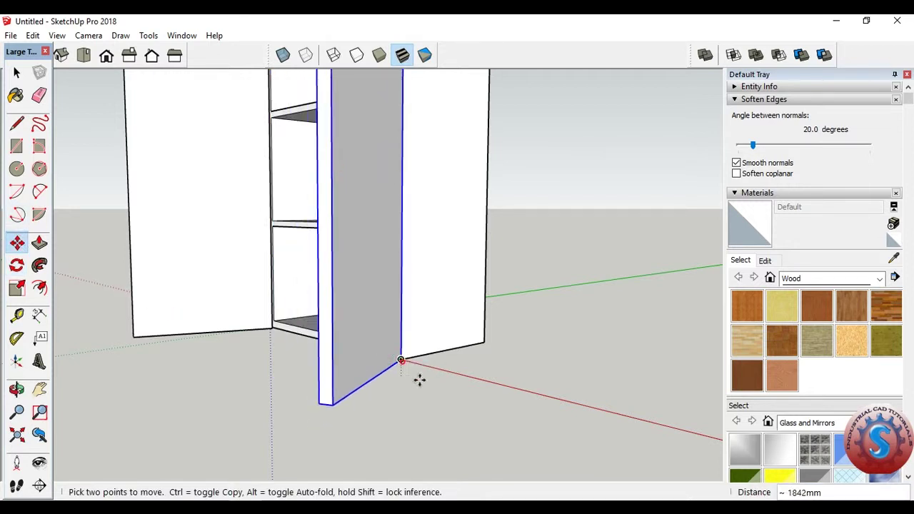
scroll(419, 380, "down", 5)
middle_click_drag(520, 264, 589, 270)
left_click(580, 273)
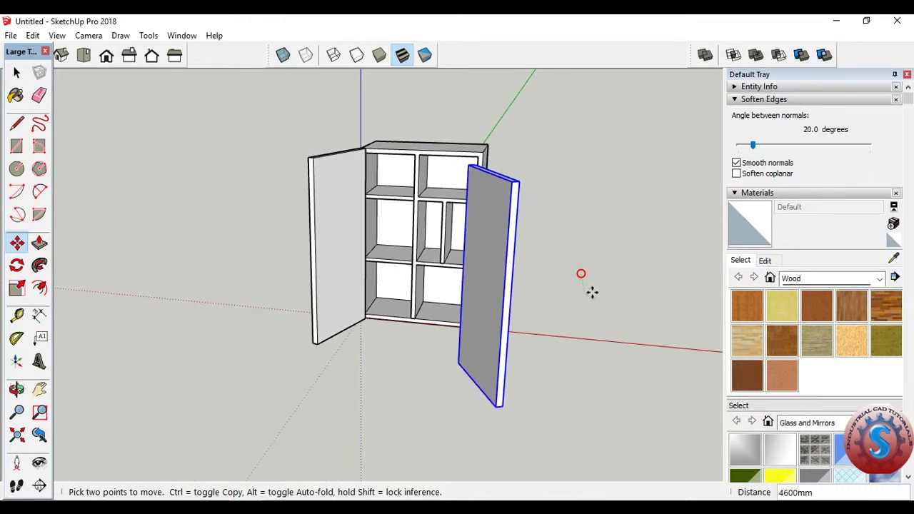
mouse_move(577, 281)
middle_mouse_down()
mouse_move(342, 347)
mouse_move(355, 346)
middle_mouse_up()
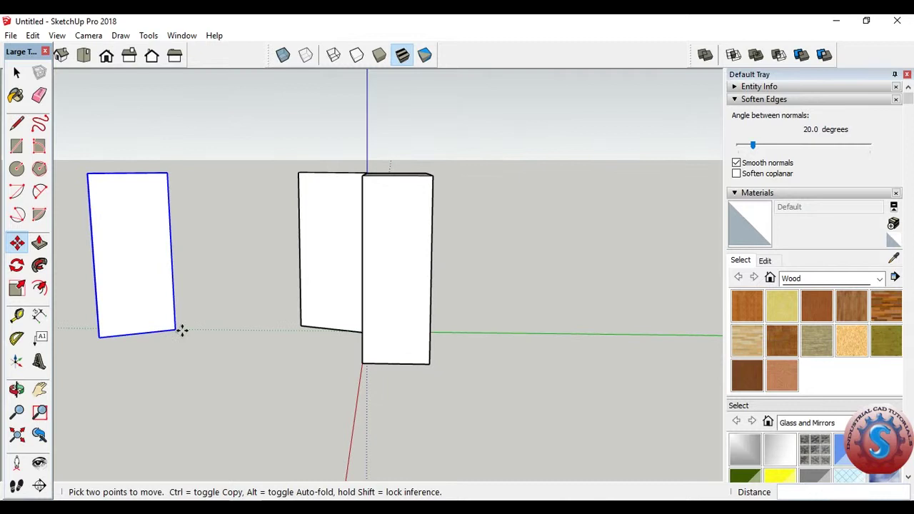
left_click(175, 327)
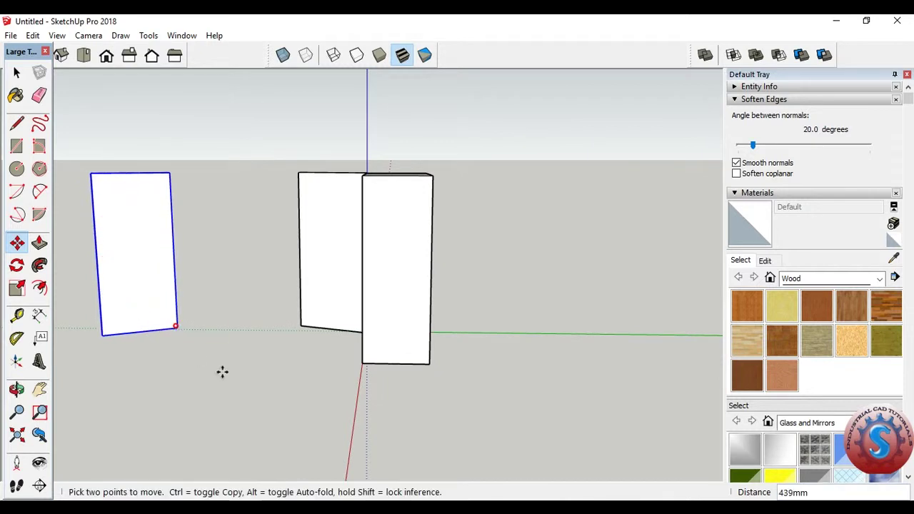
- Slide the door from its bottom-right corner onto the cabinet's right front edge
left_click(177, 328)
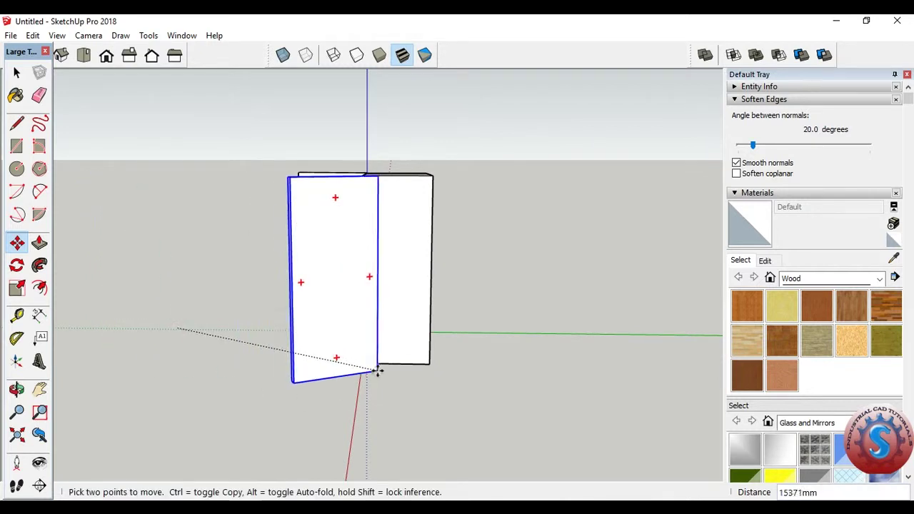
left_click(361, 362)
left_click(17, 73)
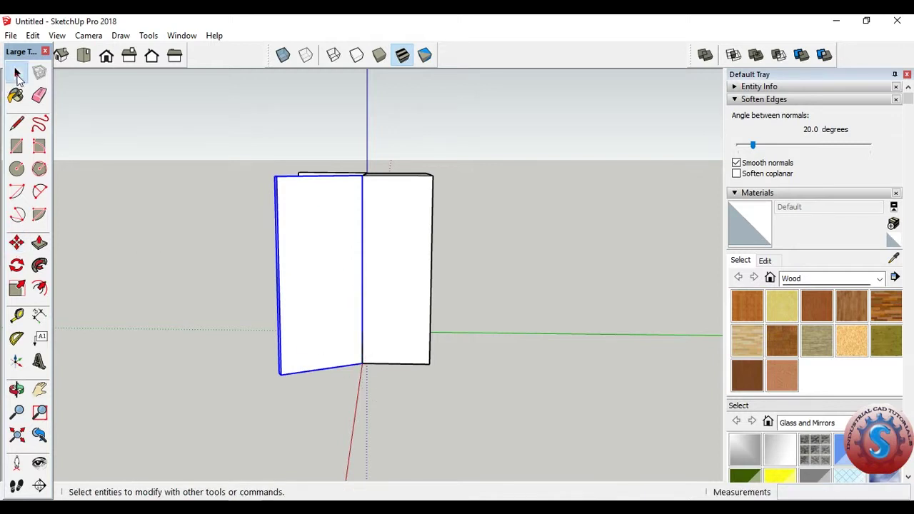
middle_click_drag(138, 183, 508, 267)
key("o")
mouse_move(507, 267)
left_mouse_down()
mouse_move(504, 235)
mouse_move(565, 239)
mouse_move(469, 238)
left_mouse_up()
mouse_move(470, 239)
middle_mouse_down()
mouse_move(428, 246)
mouse_move(469, 286)
mouse_move(357, 316)
mouse_move(350, 281)
mouse_move(327, 298)
middle_mouse_up()
scroll(327, 298, "down", 2)
- Paint the cabinet with Wood Floor, then repaint with Wood Cherry Original
left_click_drag(264, 114, 326, 210)
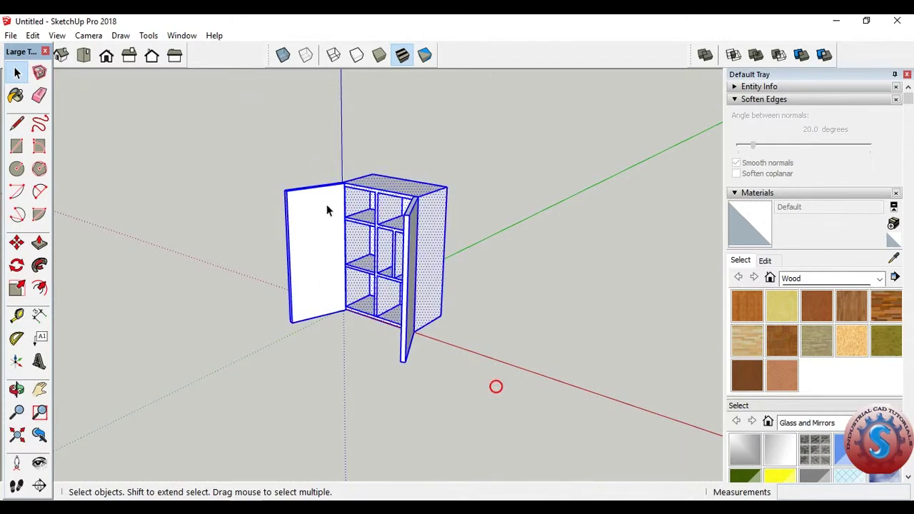
left_click(15, 95)
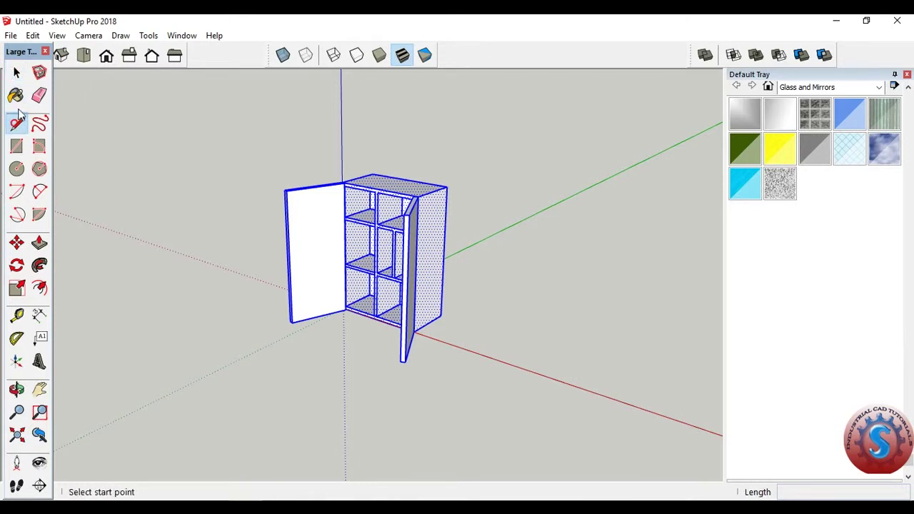
left_click(20, 105)
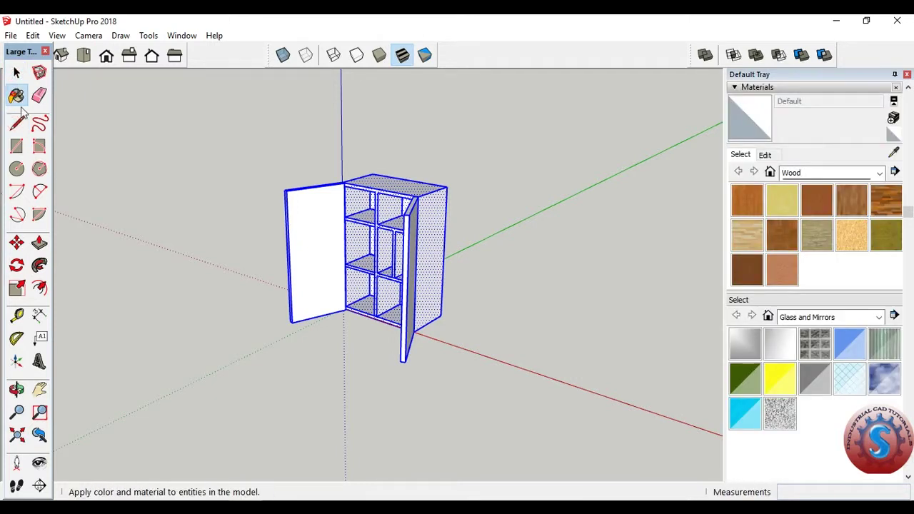
left_click(855, 201)
left_click(429, 237)
scroll(477, 255, "up", 1)
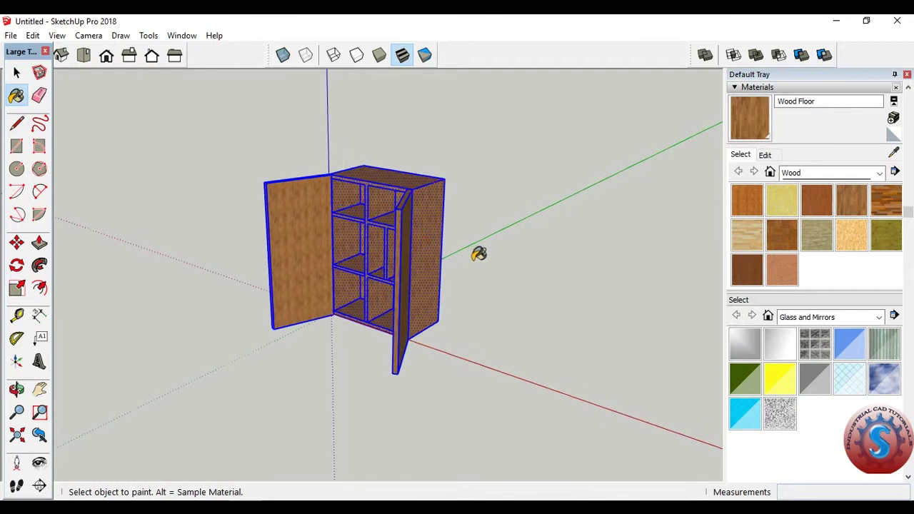
left_click(816, 203)
left_click(434, 225)
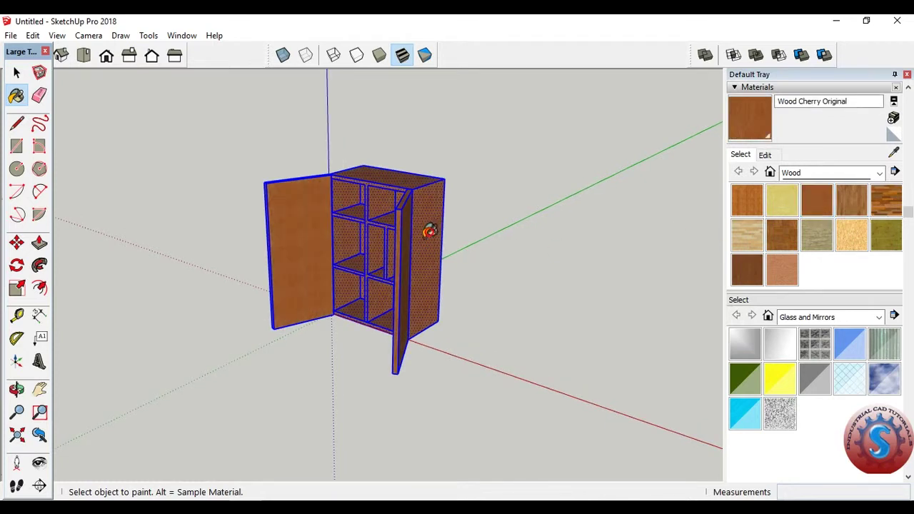
- Change the Wood Cherry Original texture width from 1829mm to 6000mm
scroll(426, 230, "up", 1)
scroll(426, 236, "up", 3)
scroll(426, 235, "down", 3)
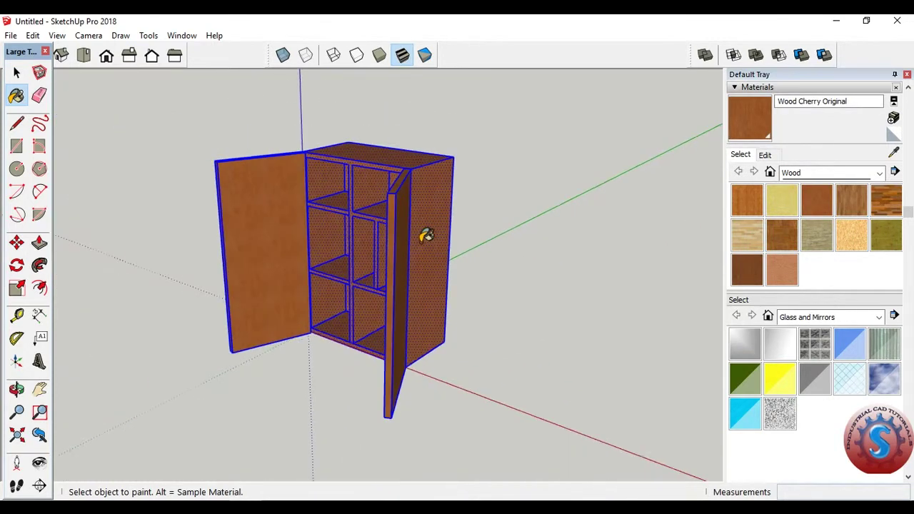
left_click(766, 155)
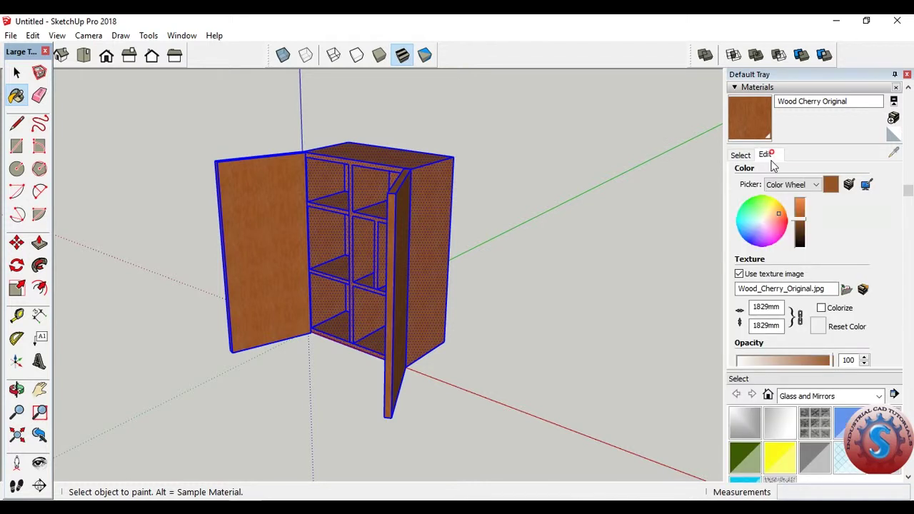
left_click_drag(770, 307, 726, 308)
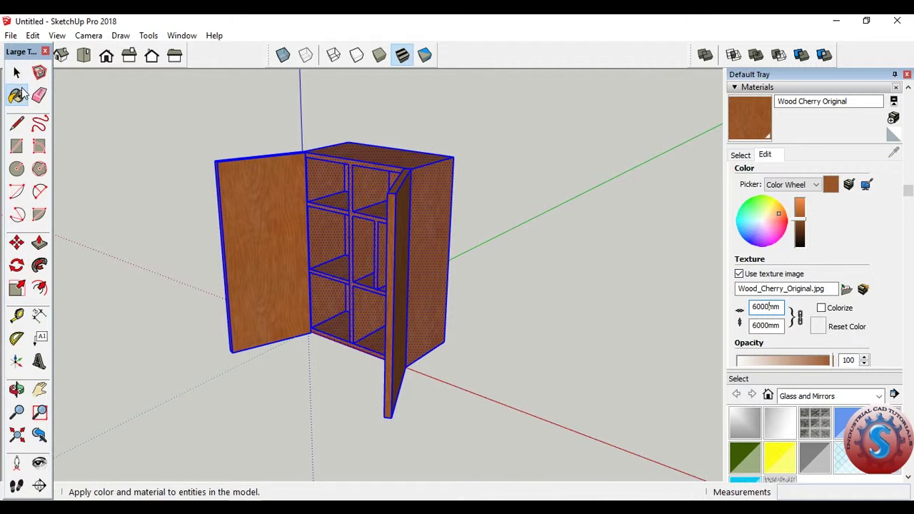
left_click(16, 72)
left_click(557, 190)
mouse_move(542, 214)
middle_mouse_down()
mouse_move(444, 253)
mouse_move(467, 261)
mouse_move(426, 286)
mouse_move(499, 241)
mouse_move(510, 274)
mouse_move(500, 295)
mouse_move(467, 302)
middle_mouse_up()
- Select the Wood Lumber ButtJoined texture from the Wood materials
scroll(472, 307, "up", 2)
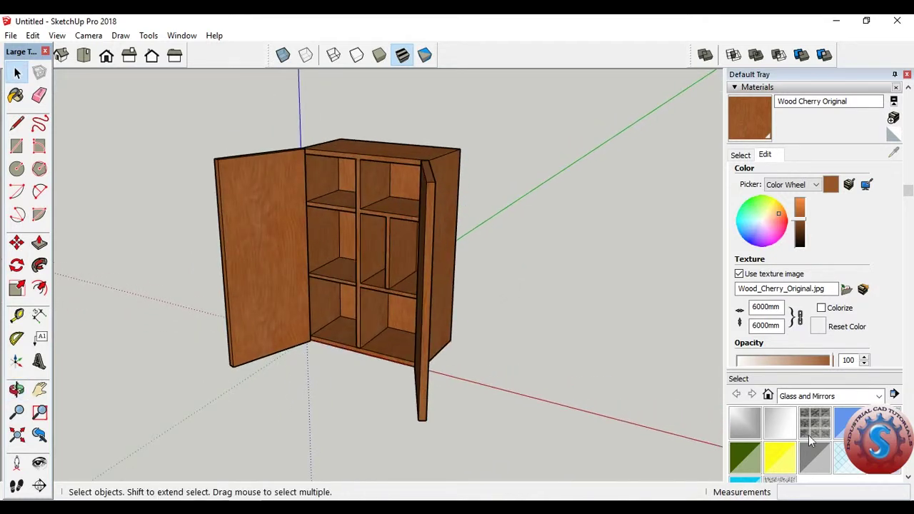
left_click(740, 156)
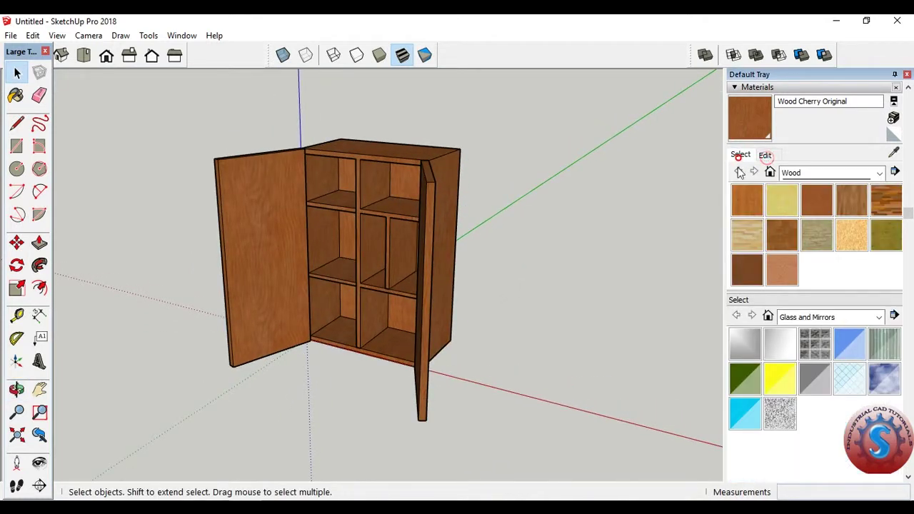
left_click(814, 234)
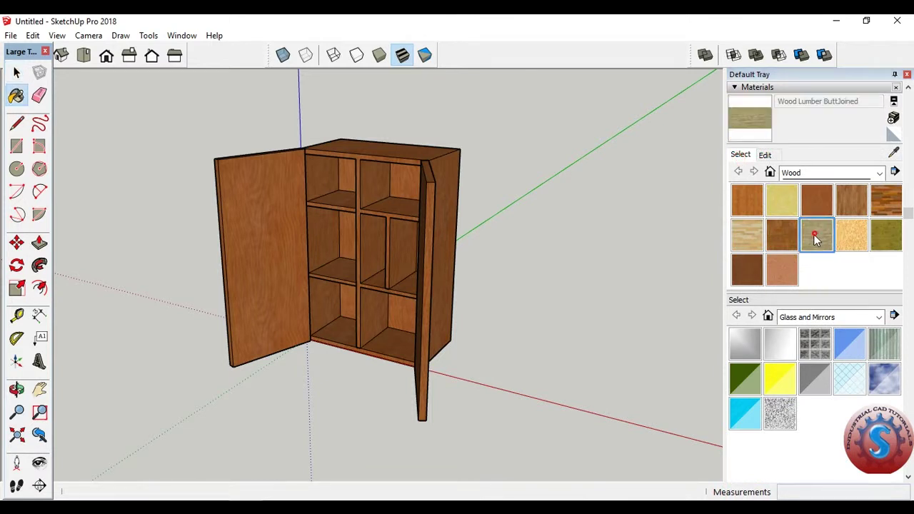
scroll(332, 181, "up", 2)
scroll(326, 179, "up", 2)
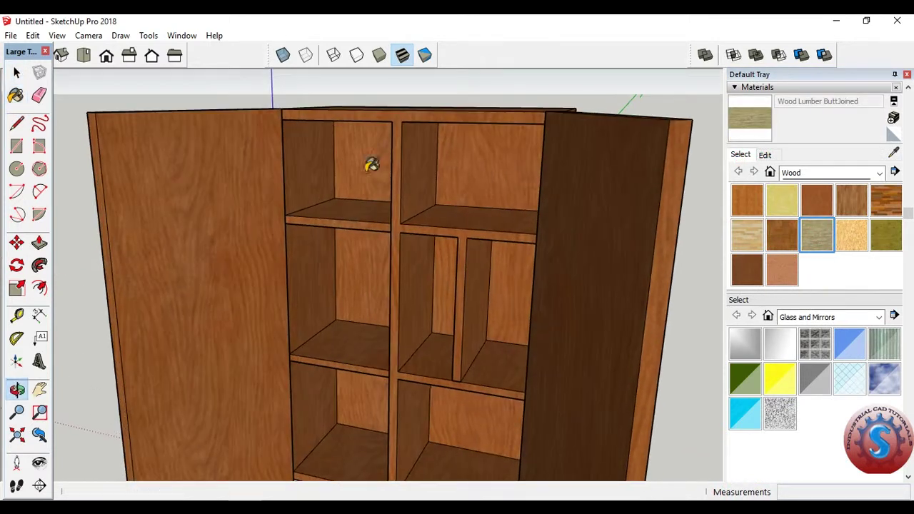
- Paint the top-left and upper-right cubbies' sides, backs, floors and ceilings
left_click(319, 174)
left_click(372, 170)
left_click(350, 208)
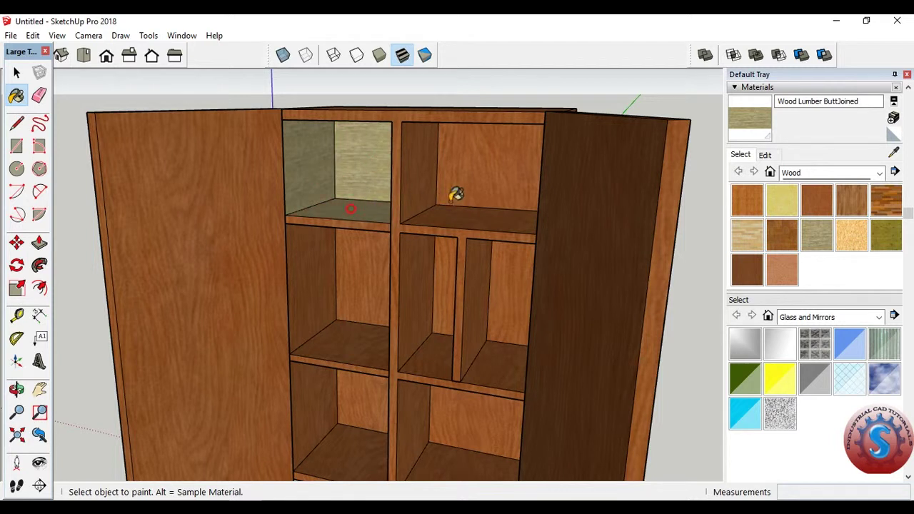
left_click(433, 181)
left_click(479, 178)
left_click(464, 209)
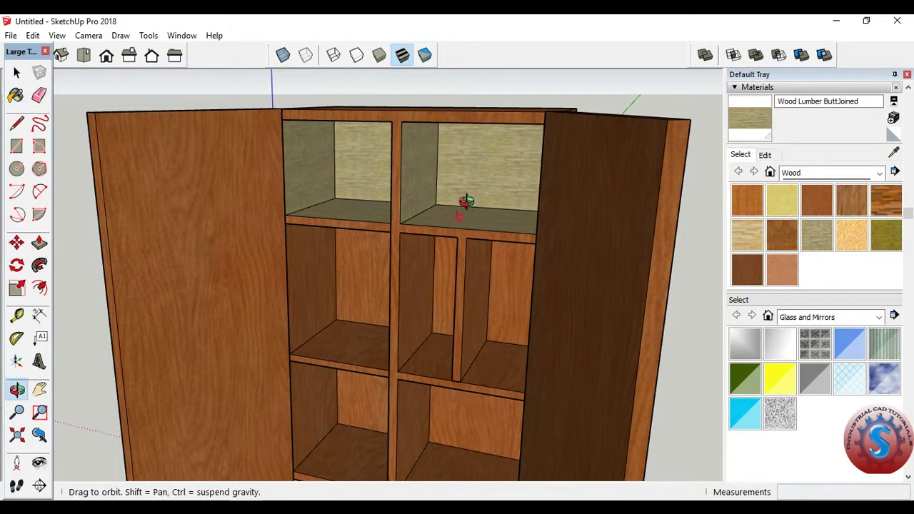
middle_click_drag(465, 204, 482, 122)
left_click(481, 123)
left_click(343, 149)
- Paint the upper-right and middle-right cubbies' right walls, a middle panel and a middle ceiling
middle_click_drag(444, 168, 579, 183)
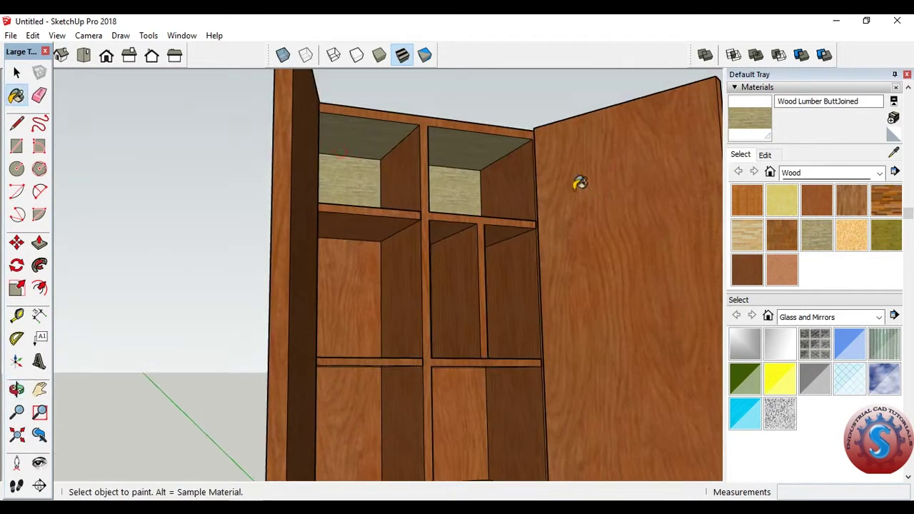
left_click(512, 183)
left_click(487, 284)
left_click(465, 284)
mouse_move(464, 283)
middle_mouse_down()
mouse_move(457, 208)
mouse_move(407, 303)
middle_mouse_up()
left_click(493, 225)
left_click(450, 222)
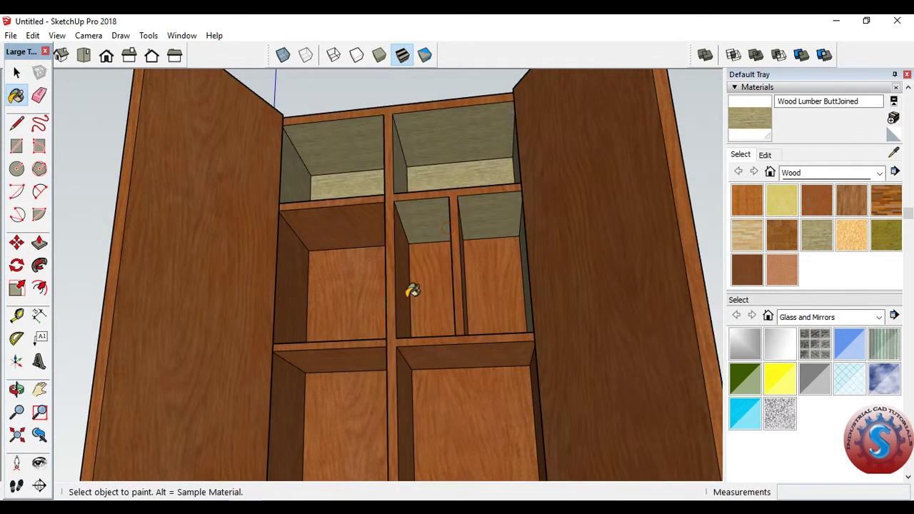
- Paint the middle and right cubbies' walls, back panels and floors
scroll(407, 290, "up", 2)
scroll(402, 287, "up", 2)
left_click(400, 287)
left_click(431, 287)
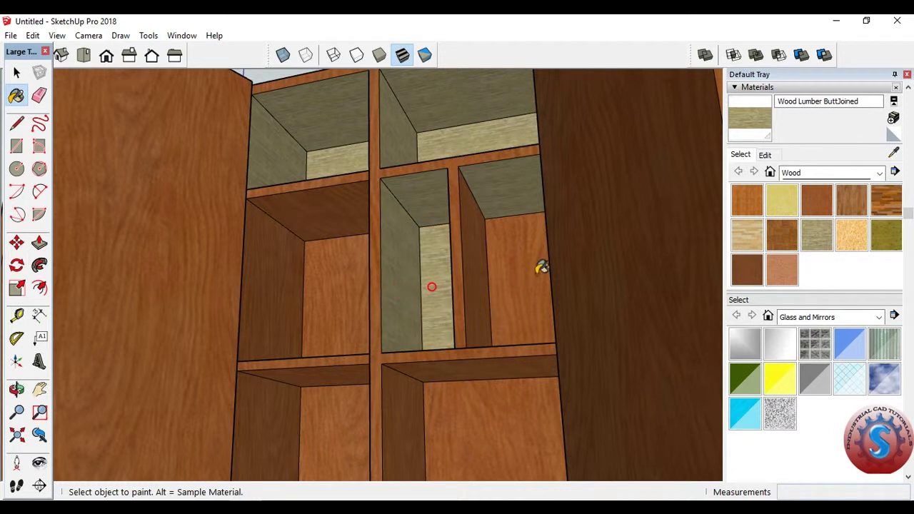
left_click(535, 270)
left_click(481, 261)
mouse_move(482, 262)
middle_mouse_down()
mouse_move(465, 326)
mouse_move(428, 371)
middle_mouse_up()
left_click(427, 372)
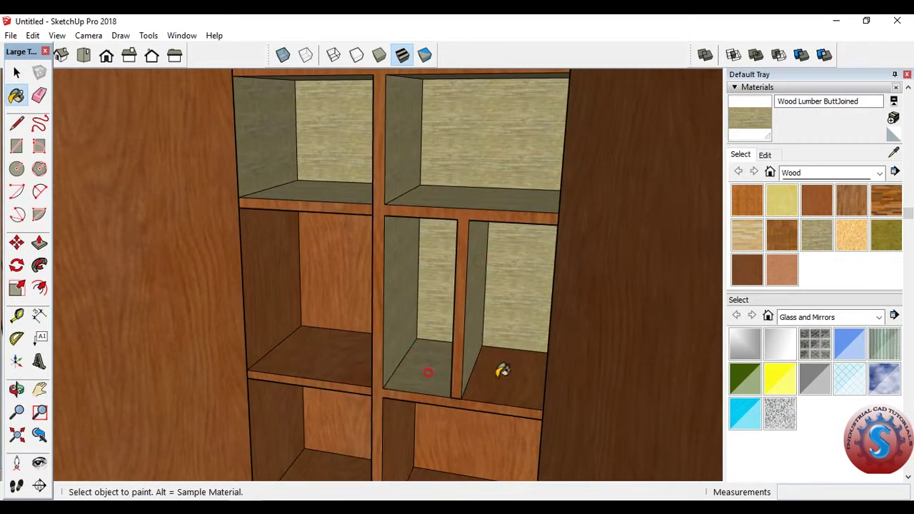
left_click(502, 369)
- Paint two upper inside panels plus the middle-left cubby's back panel and left wall
middle_click_drag(502, 370, 579, 238)
left_click(369, 265)
left_click(345, 198)
middle_click_drag(344, 197, 214, 300)
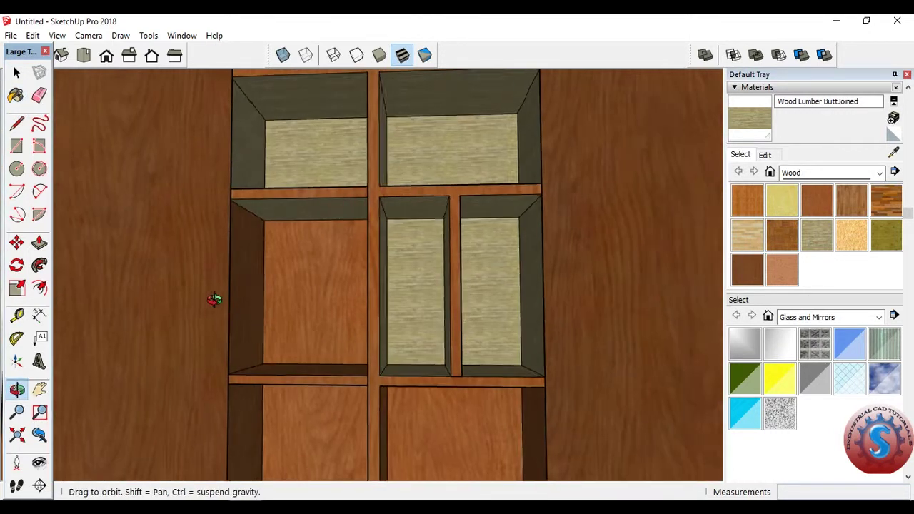
left_click(272, 290)
left_click(248, 284)
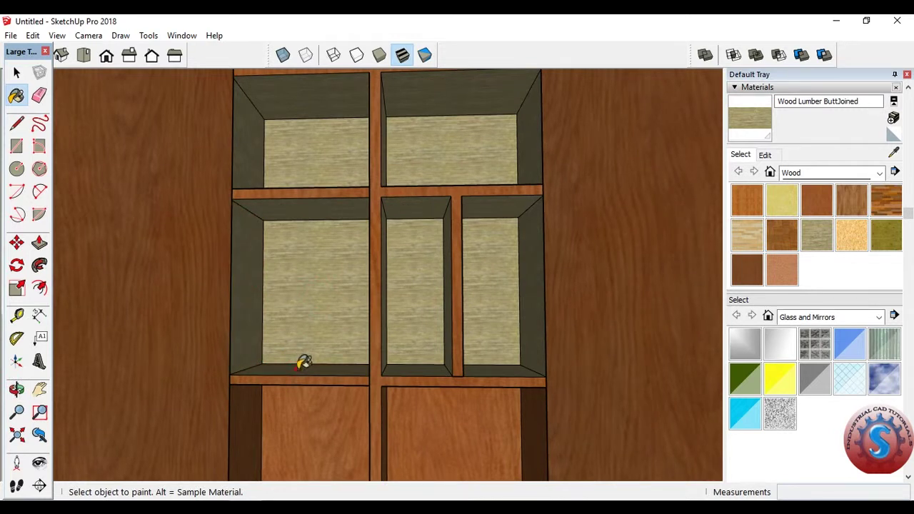
- Paint the lower-right cubby's back, side and floor, and the lower-left cubby's floor and back
mouse_move(303, 363)
middle_mouse_down()
mouse_move(395, 312)
mouse_move(404, 397)
mouse_move(409, 303)
mouse_move(434, 357)
middle_mouse_up()
scroll(403, 396, "down", 3)
scroll(426, 390, "up", 1)
scroll(429, 392, "up", 3)
left_click(434, 357)
left_click(498, 401)
middle_click_drag(462, 410, 316, 434)
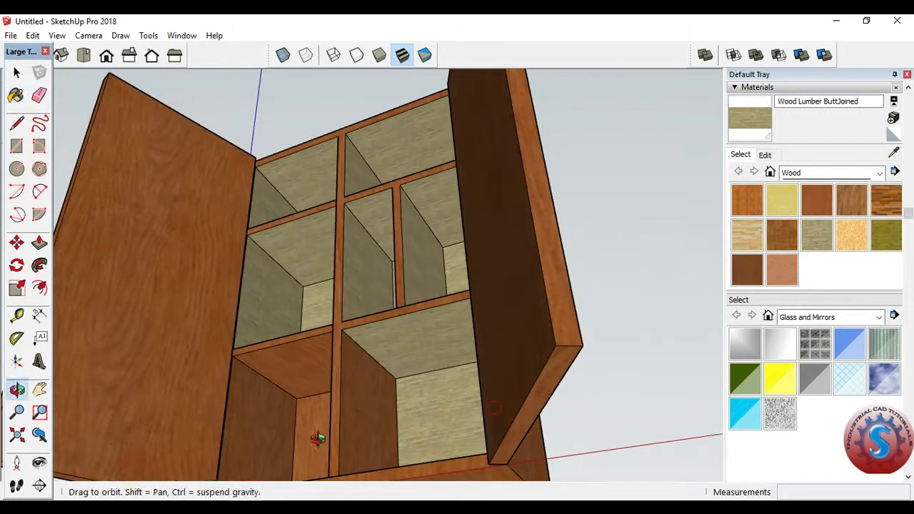
mouse_move(414, 350)
middle_mouse_down()
mouse_move(477, 492)
mouse_move(535, 306)
middle_mouse_up()
scroll(474, 259, "down", 3)
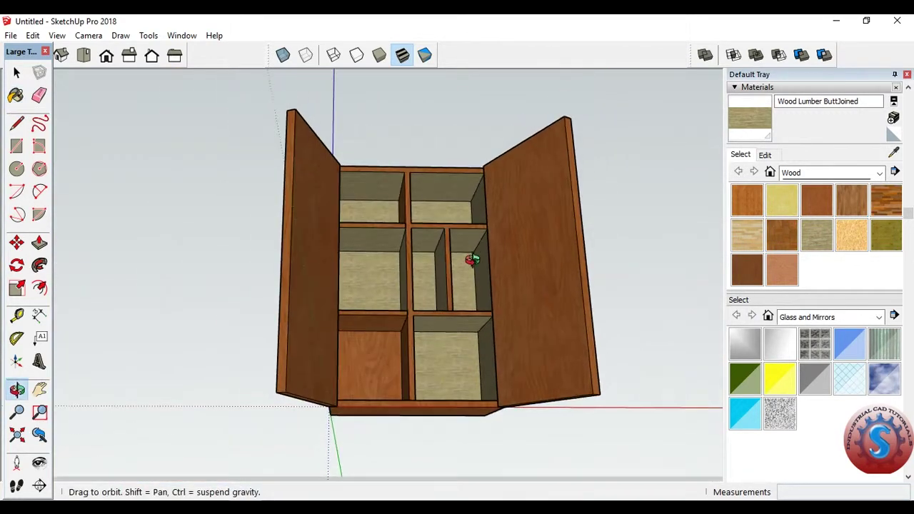
scroll(443, 404, "up", 3)
left_click(422, 389)
left_click(326, 386)
left_click(334, 339)
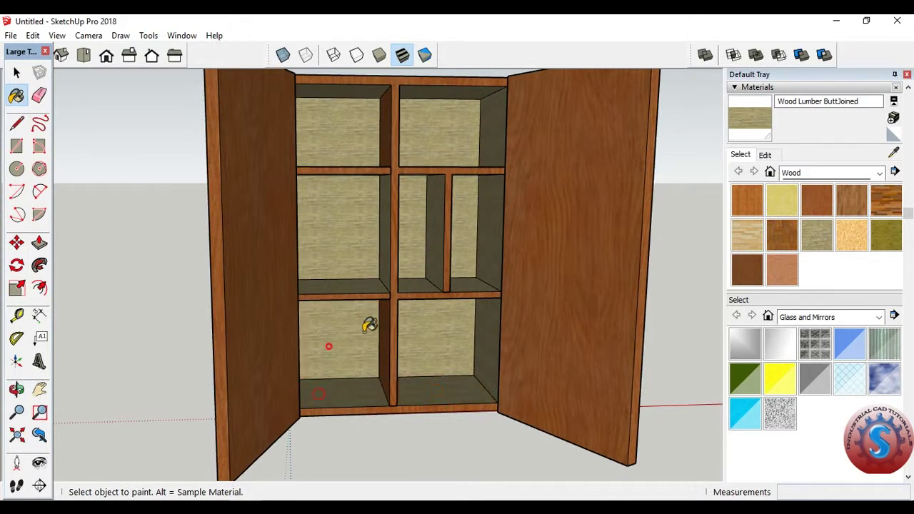
- Paint the lower-left cubby's inner and left walls, the shelf underside, and the top-left back wall
scroll(367, 322, "up", 3)
mouse_move(373, 330)
middle_mouse_down()
mouse_move(438, 285)
mouse_move(262, 347)
mouse_move(365, 319)
mouse_move(518, 241)
mouse_move(322, 261)
mouse_move(326, 228)
middle_mouse_up()
left_click(403, 289)
left_click(393, 270)
left_click(246, 338)
scroll(248, 337, "down", 3)
scroll(255, 337, "down", 2)
scroll(257, 326, "up", 2)
scroll(297, 192, "up", 3)
left_click(297, 193)
middle_click_drag(297, 193, 173, 219)
scroll(326, 236, "down", 3)
middle_click_drag(327, 236, 255, 299)
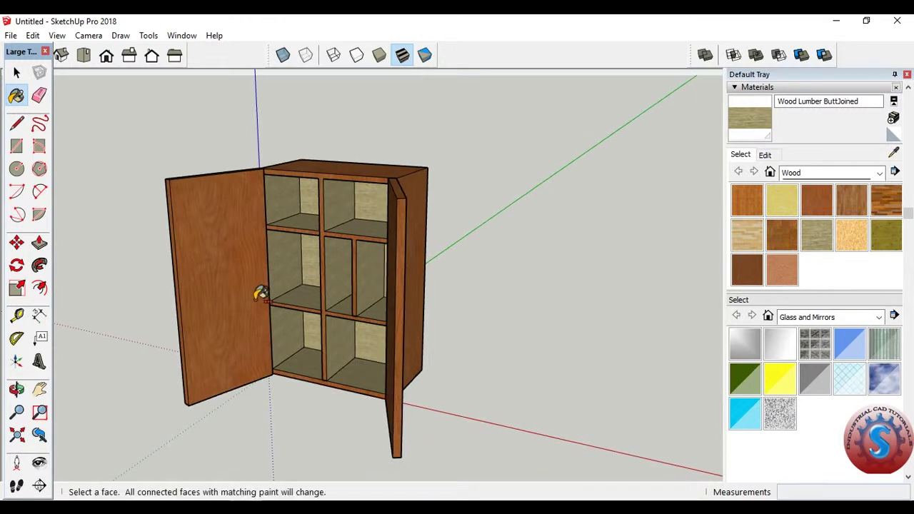
- Save the model under the file name 3D CABINET using Ctrl+S
key("ctrl+s")
mouse_move(57, 186)
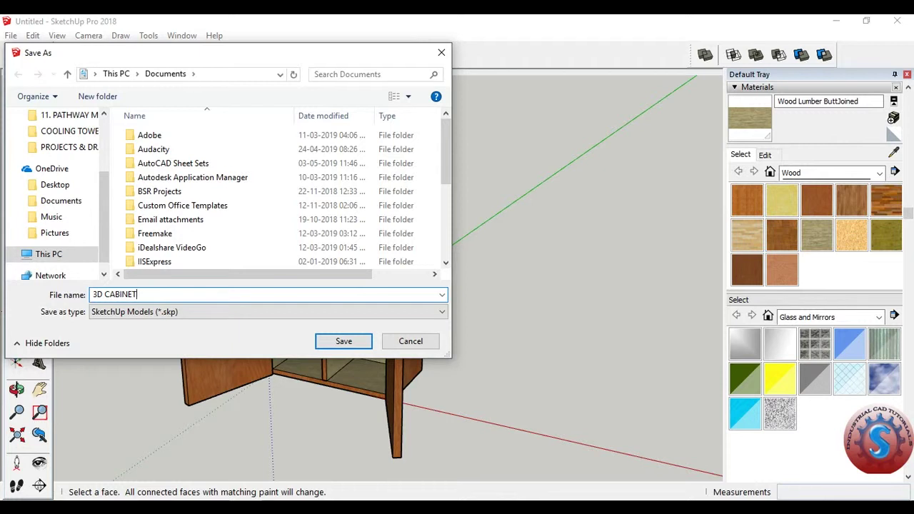
left_click(357, 342)
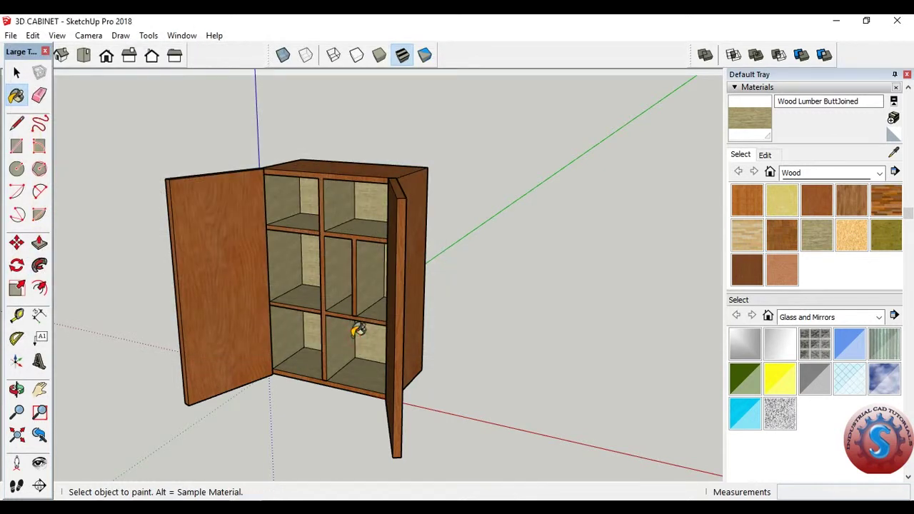
scroll(361, 279, "down", 3)
mouse_move(360, 279)
middle_mouse_down()
mouse_move(404, 300)
mouse_move(312, 276)
mouse_move(333, 153)
mouse_move(262, 288)
mouse_move(231, 302)
mouse_move(250, 312)
mouse_move(409, 115)
mouse_move(402, 102)
mouse_move(364, 271)
middle_mouse_up()
scroll(312, 276, "up", 2)
scroll(312, 275, "down", 3)
scroll(262, 288, "up", 3)
- Check the front, right, back, left and top views, then orbit to the cabinet's underside
left_click(17, 73)
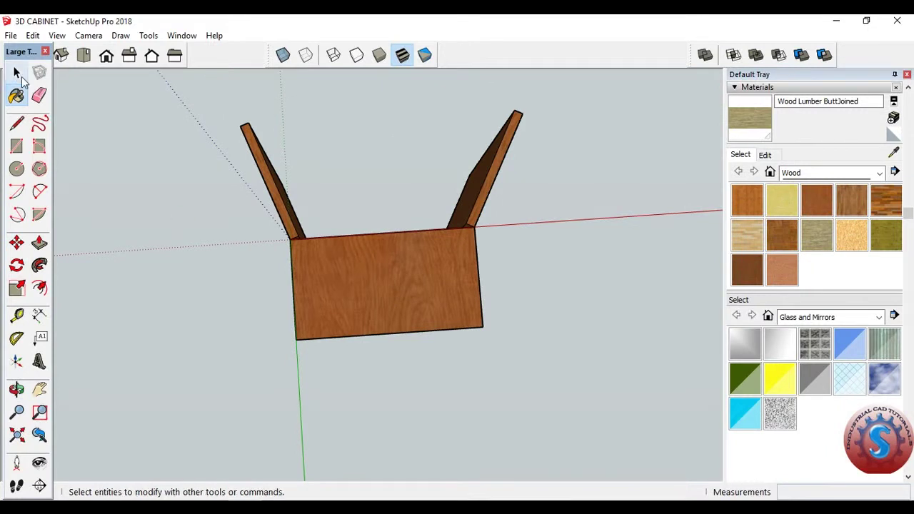
left_click(106, 57)
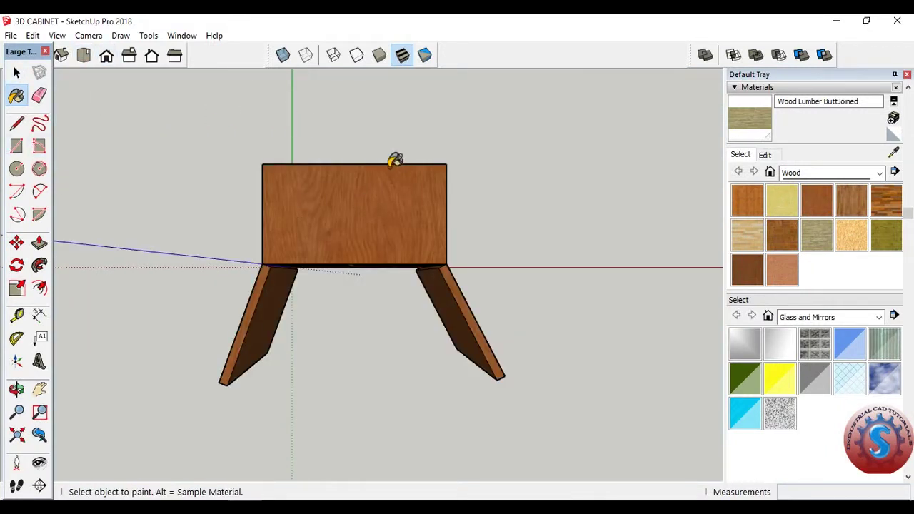
left_click(129, 57)
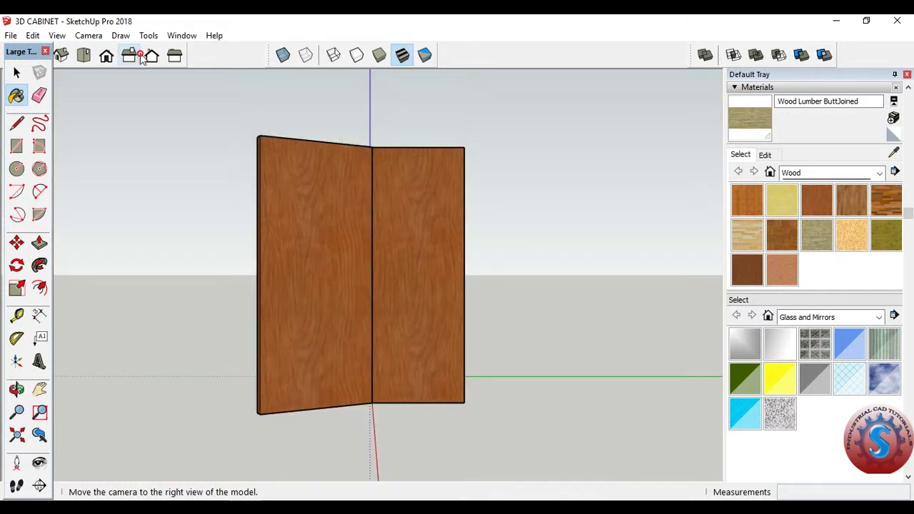
left_click(152, 57)
left_click(175, 57)
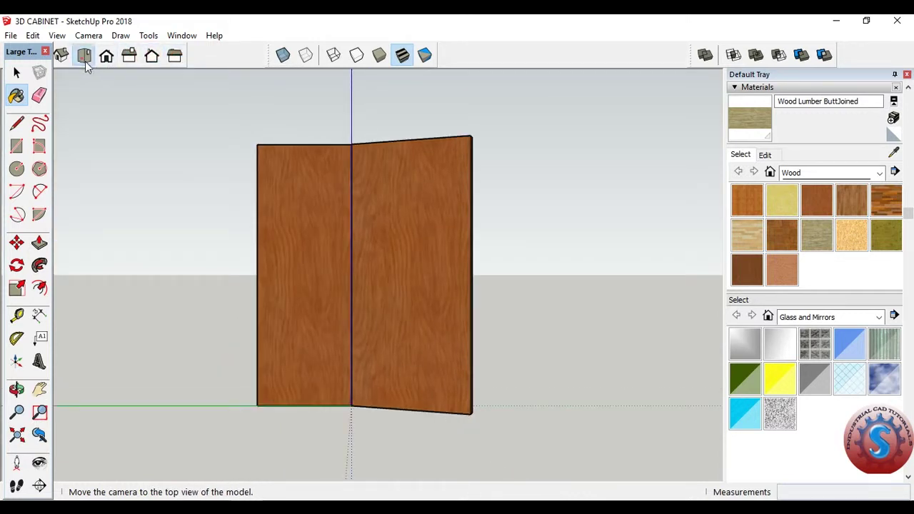
left_click(84, 56)
mouse_move(481, 347)
middle_mouse_down()
mouse_move(466, 91)
mouse_move(387, 284)
middle_mouse_up()
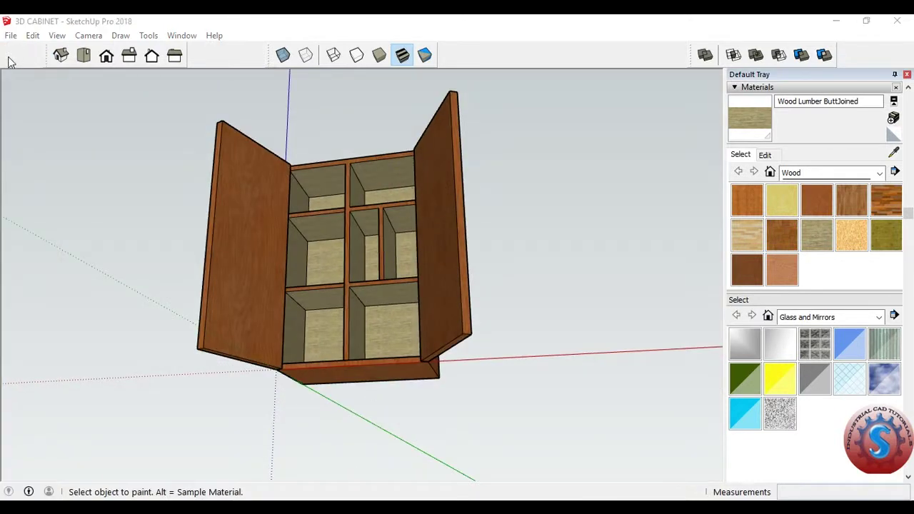
middle_click_drag(386, 310, 378, 167)
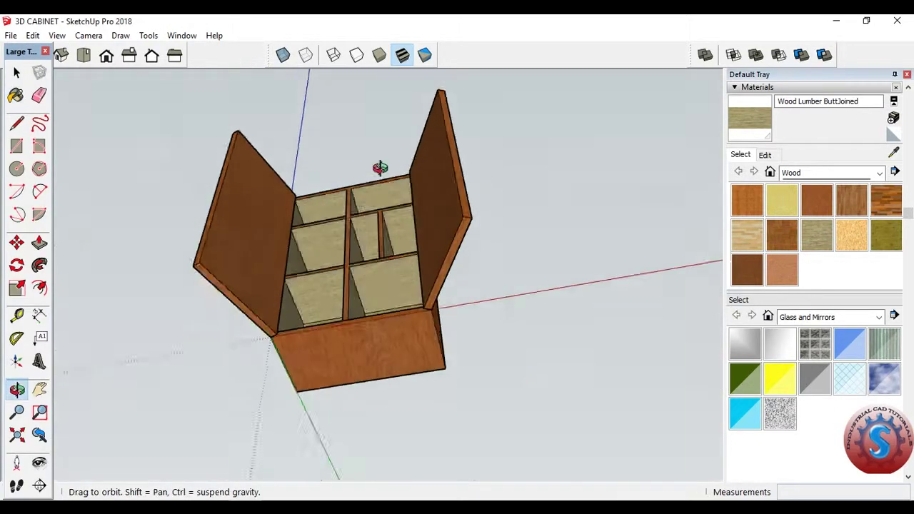
- Draw two rectangles on the bottom panel along its left and right edges
left_click(17, 146)
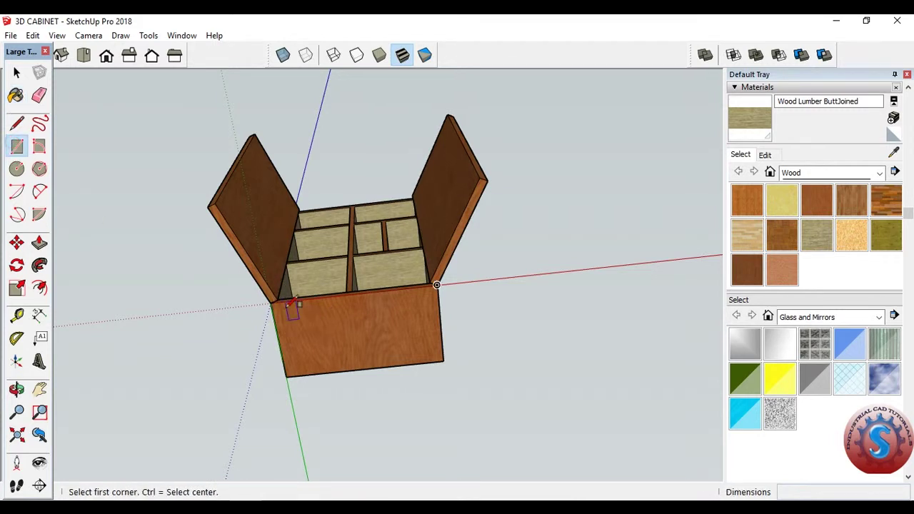
middle_click_drag(290, 307, 306, 218)
scroll(304, 197, "up", 2)
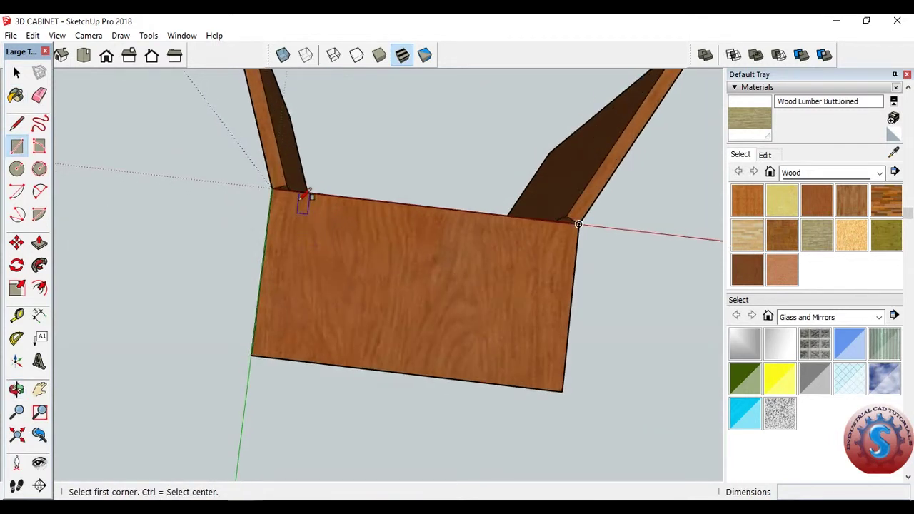
left_click(293, 197)
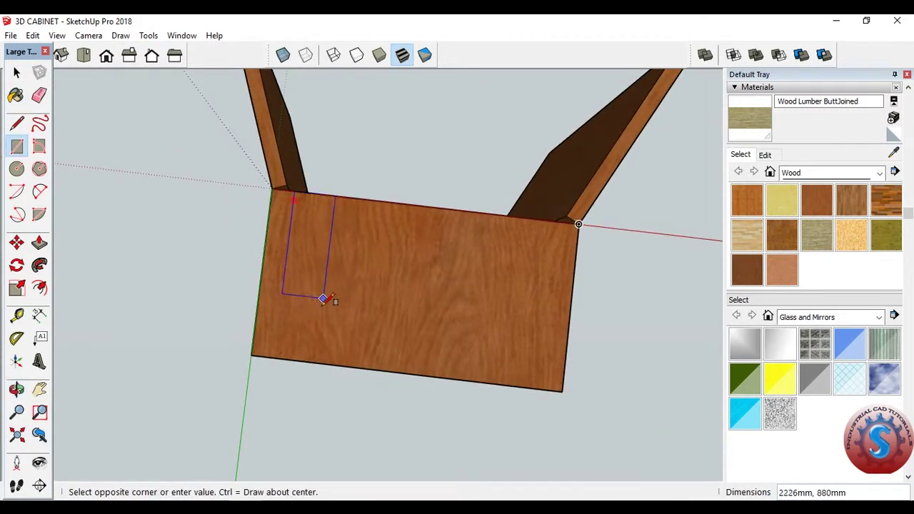
left_click(315, 361)
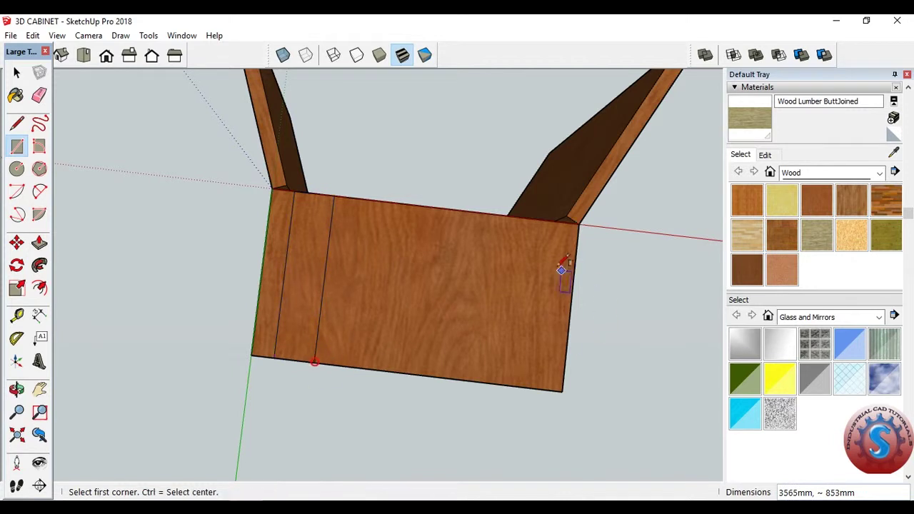
left_click(528, 387)
middle_click_drag(619, 279, 475, 322)
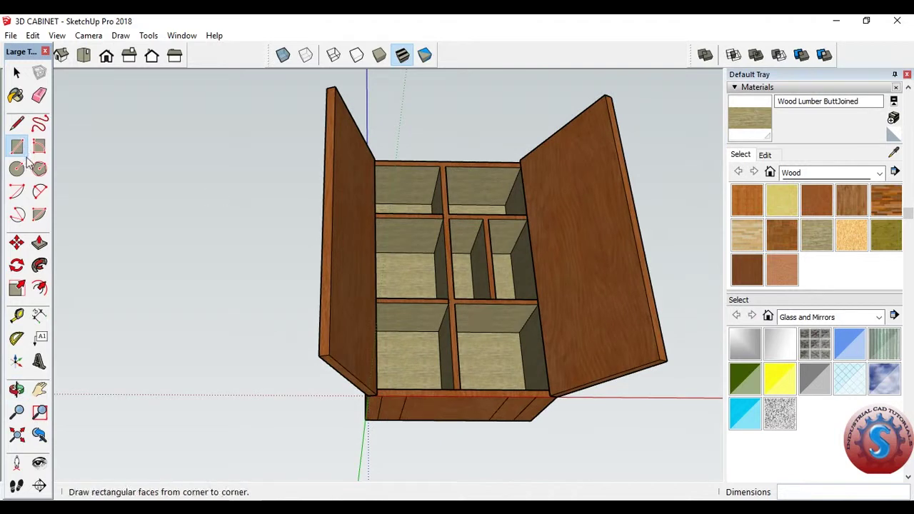
- Push/pull the first two foot faces down below the cabinet base
left_click(39, 243)
middle_click_drag(400, 235, 464, 184)
left_click_drag(395, 332, 399, 377)
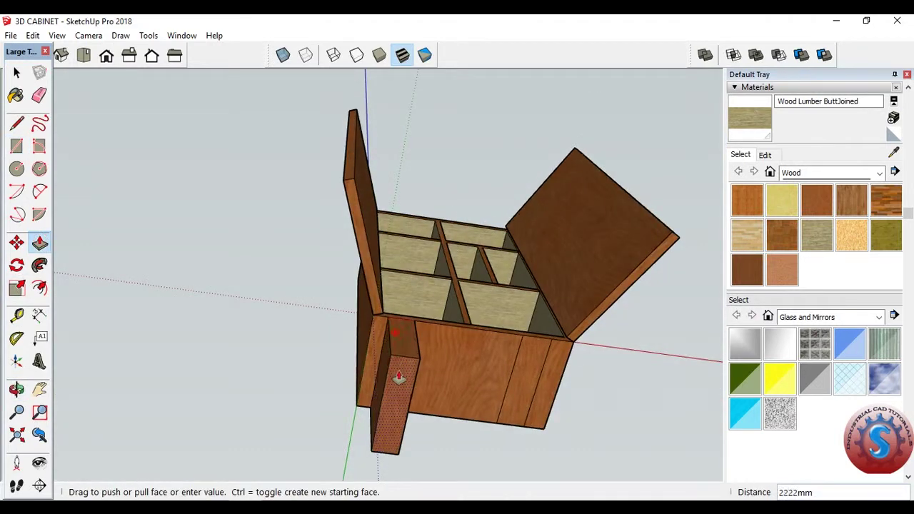
left_click(402, 365)
mouse_move(405, 367)
middle_mouse_down()
mouse_move(522, 417)
mouse_move(555, 228)
mouse_move(586, 380)
mouse_move(645, 300)
mouse_move(585, 407)
mouse_move(593, 392)
mouse_move(561, 302)
mouse_move(530, 418)
mouse_move(557, 379)
mouse_move(496, 382)
mouse_move(505, 394)
mouse_move(457, 310)
mouse_move(536, 381)
mouse_move(231, 400)
mouse_move(230, 381)
mouse_move(178, 392)
mouse_move(174, 407)
mouse_move(279, 439)
mouse_move(164, 410)
middle_mouse_up()
left_click(534, 362)
left_click(537, 396)
scroll(505, 393, "up", 3)
- Extrude the remaining foot faces downward, finishing the last foot at 152mm
left_click(474, 379)
left_click(258, 427)
left_click(168, 392)
left_click(226, 330)
mouse_move(226, 330)
middle_mouse_down()
mouse_move(241, 404)
mouse_move(281, 392)
mouse_move(292, 449)
mouse_move(301, 432)
mouse_move(238, 395)
mouse_move(188, 381)
mouse_move(442, 221)
mouse_move(443, 247)
mouse_move(505, 177)
middle_mouse_up()
left_click(190, 378)
left_click(189, 378)
scroll(505, 177, "down", 3)
scroll(502, 139, "down", 2)
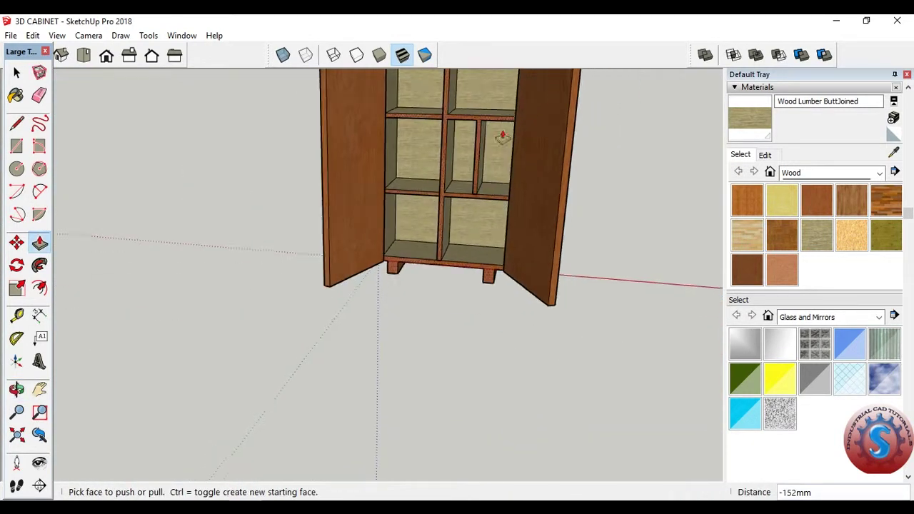
middle_click_drag(500, 139, 577, 112)
- Pan and orbit to a centred frontal view of the cabinet's left door
left_click(41, 389)
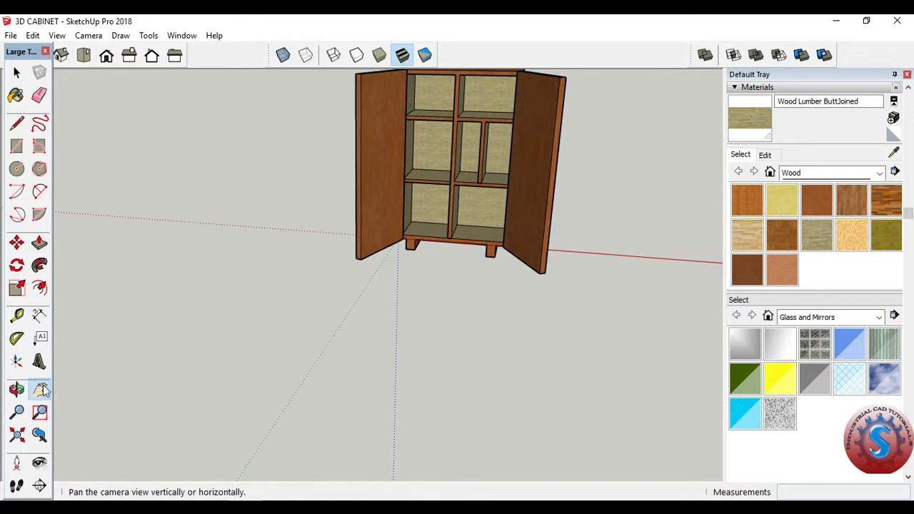
middle_click_drag(524, 198, 529, 115)
scroll(529, 113, "up", 2)
scroll(516, 122, "up", 1)
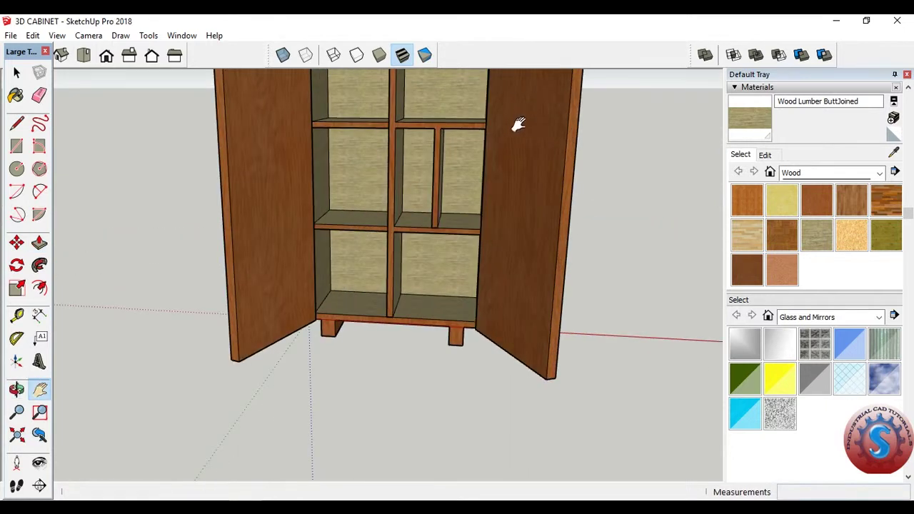
scroll(497, 158, "down", 3)
mouse_move(499, 158)
middle_mouse_down()
mouse_move(465, 171)
mouse_move(516, 135)
mouse_move(484, 167)
middle_mouse_up()
scroll(506, 135, "up", 1)
scroll(509, 136, "up", 1)
left_click(17, 74)
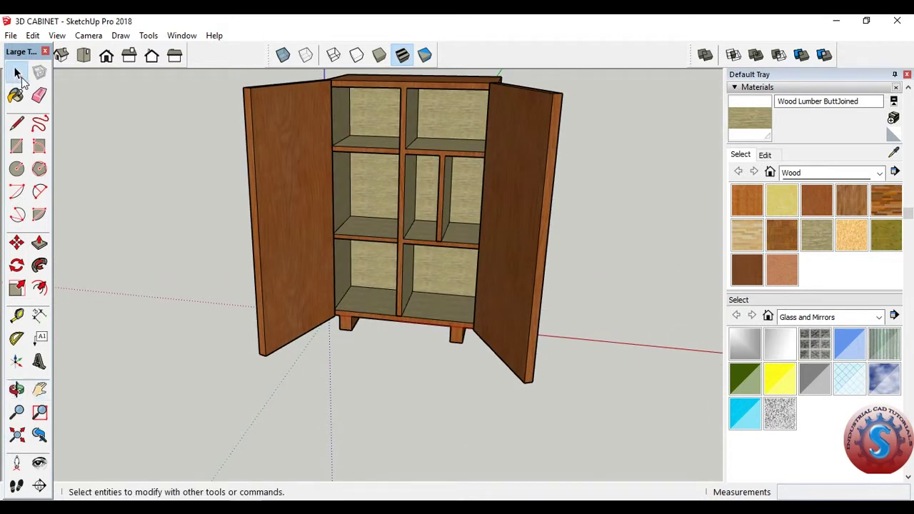
mouse_move(477, 184)
middle_mouse_down("shift")
mouse_move(464, 235)
mouse_move(460, 227)
mouse_move(441, 239)
middle_mouse_up("shift")
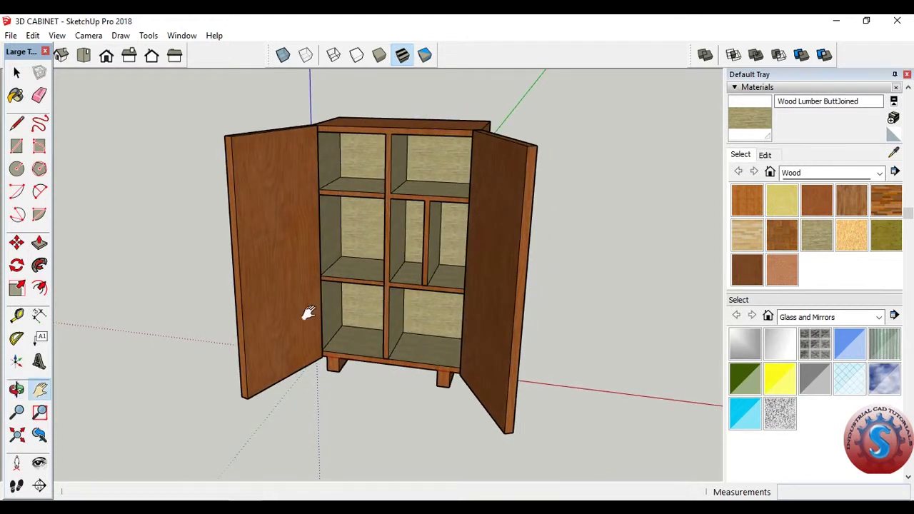
- Draw a tall panel rectangle inside the left door from its top-left area
left_click(16, 146)
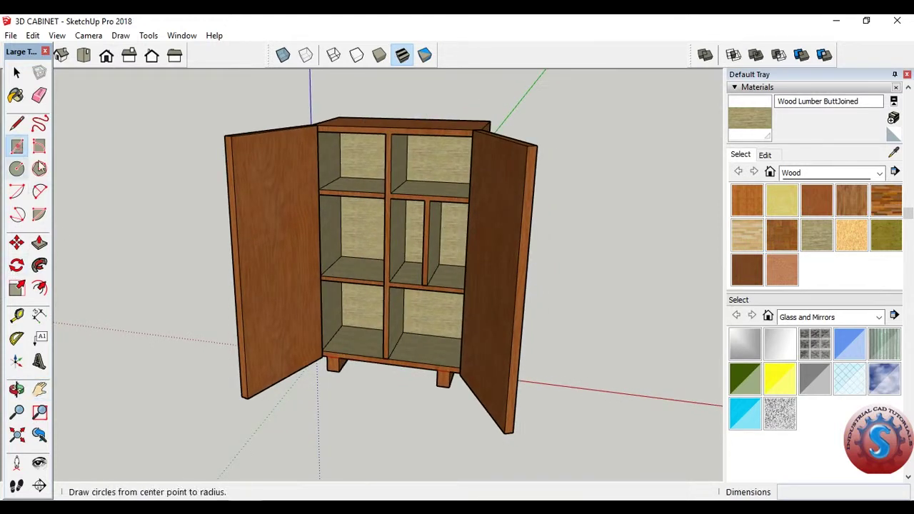
left_click(244, 145)
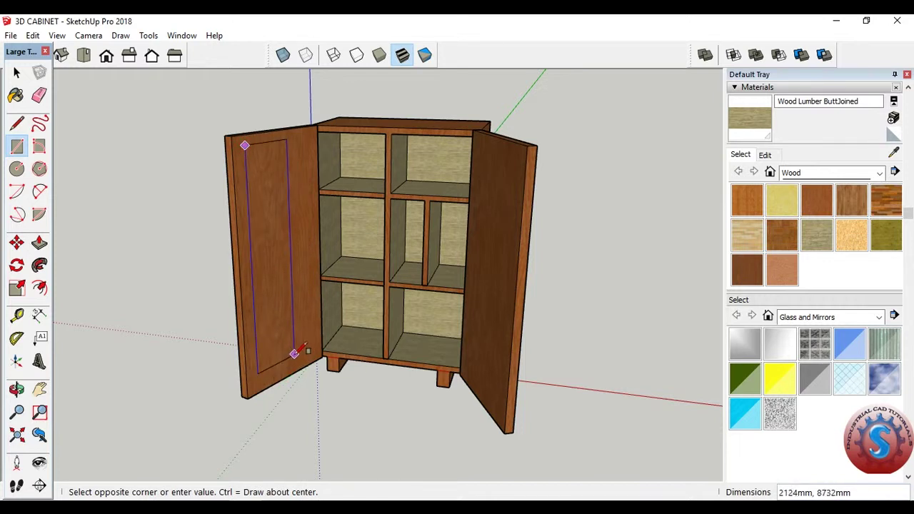
scroll(296, 359, "up", 2)
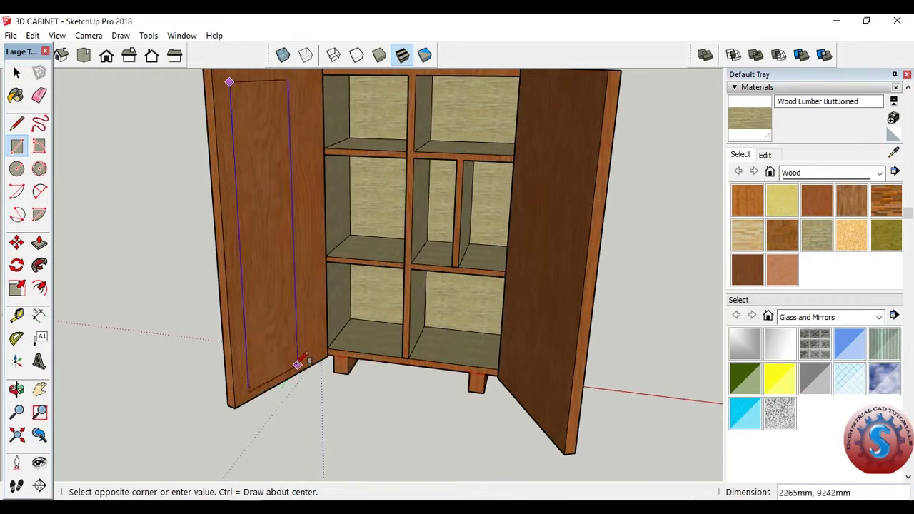
left_click(295, 364)
scroll(306, 334, "down", 2)
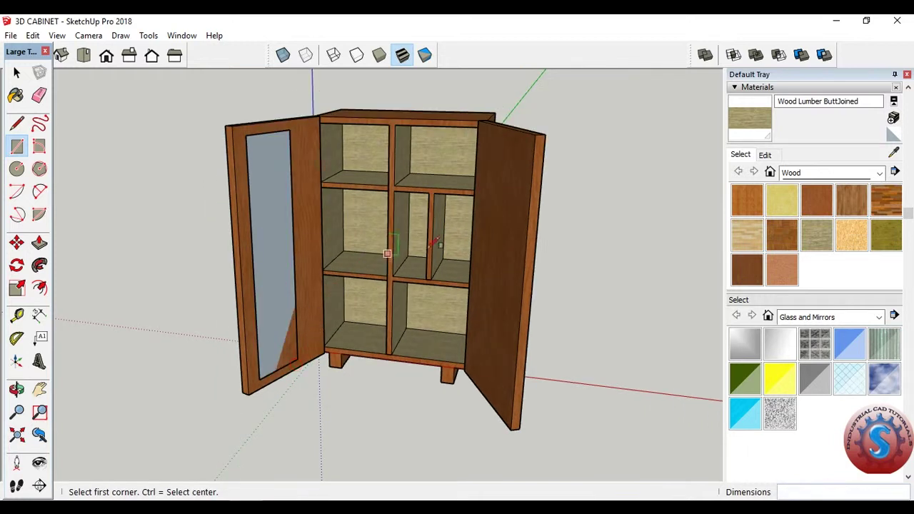
- Push the door's new panel face in to form a window opening
left_click(15, 73)
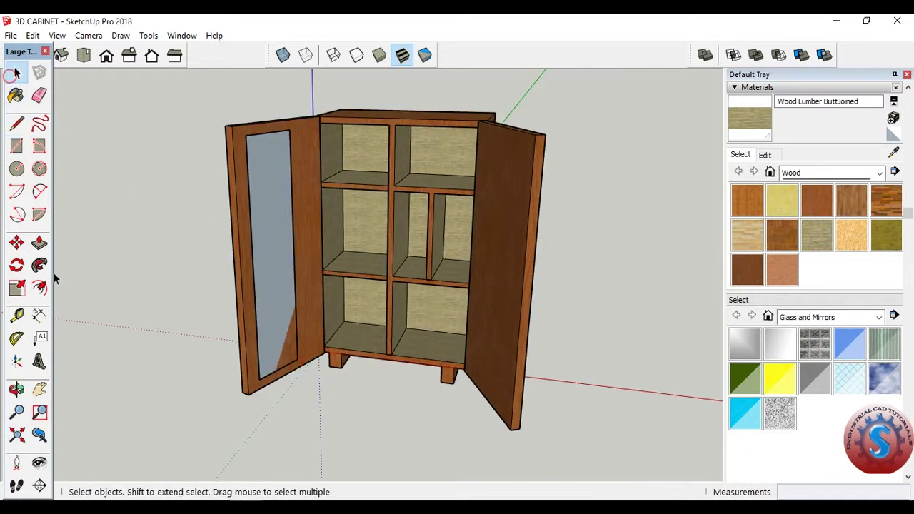
left_click(39, 243)
left_click(277, 211)
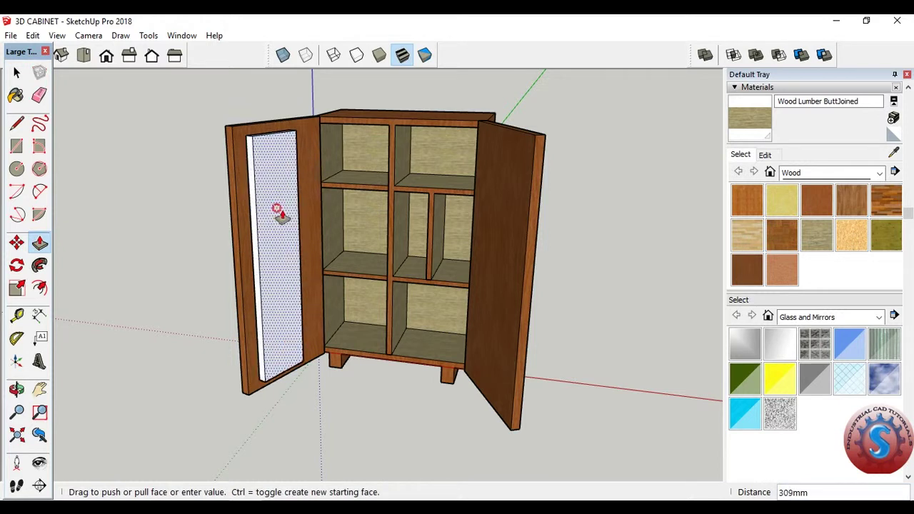
left_click(279, 216)
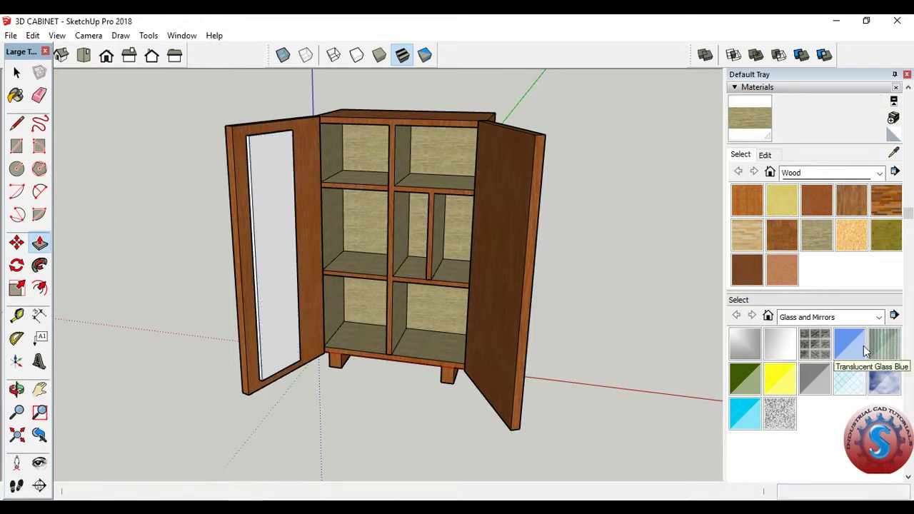
left_click(849, 345)
- Paint the left door's recessed panel Translucent Glass Blue and orbit around to inspect it
left_click(280, 224)
scroll(284, 222, "up", 3)
middle_click_drag(255, 241, 388, 220)
scroll(405, 228, "up", 2)
mouse_move(405, 225)
middle_mouse_down()
mouse_move(177, 284)
mouse_move(273, 302)
mouse_move(160, 141)
mouse_move(244, 96)
mouse_move(152, 331)
mouse_move(302, 312)
mouse_move(77, 195)
mouse_move(187, 237)
middle_mouse_up()
scroll(77, 195, "up", 3)
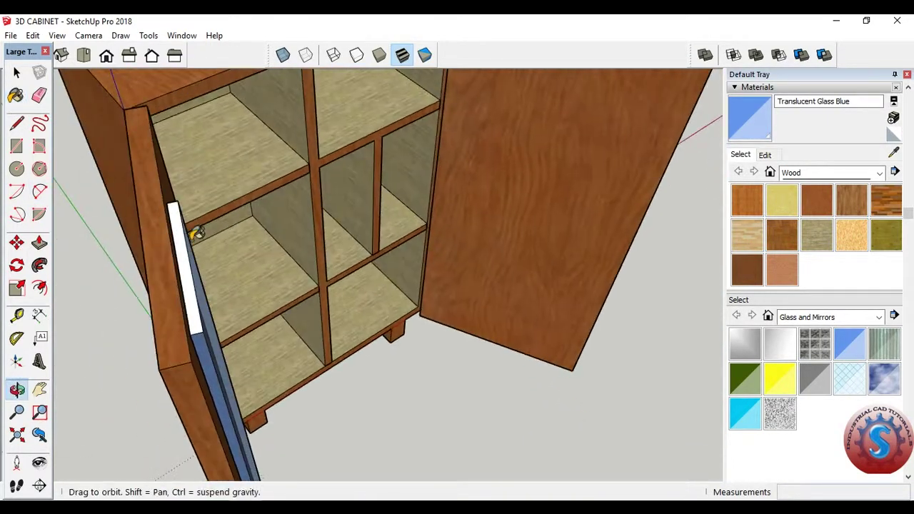
scroll(187, 237, "down", 5)
mouse_move(243, 231)
middle_mouse_down()
mouse_move(139, 131)
mouse_move(271, 138)
middle_mouse_up()
scroll(298, 170, "up", 2)
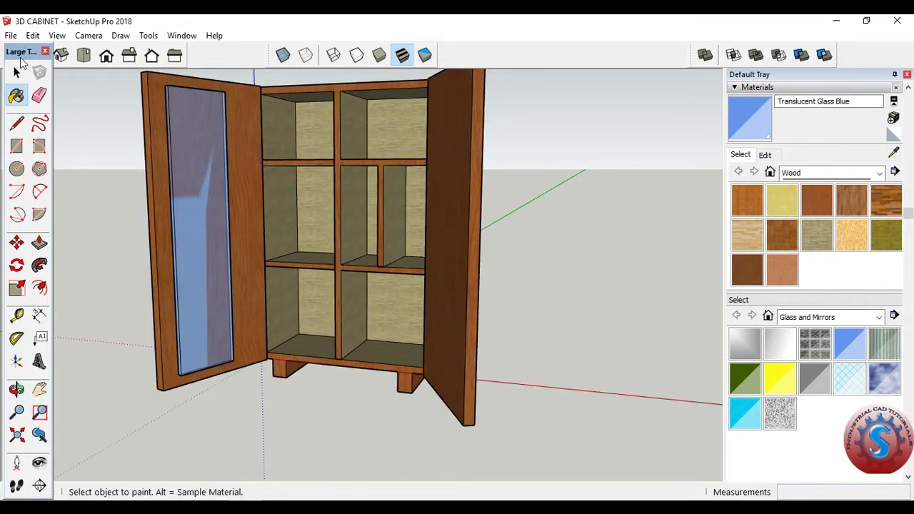
scroll(333, 242, "down", 2)
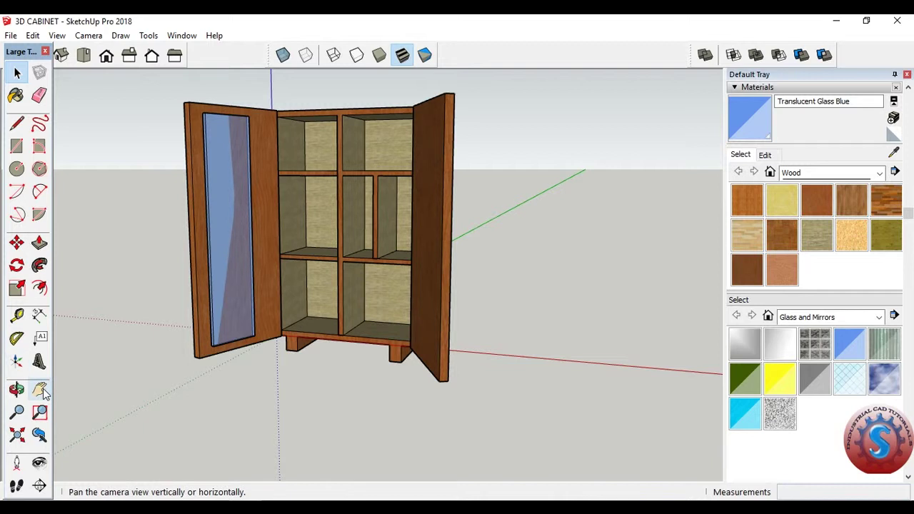
mouse_move(262, 321)
left_mouse_down()
mouse_move(402, 261)
mouse_move(381, 288)
mouse_move(392, 284)
left_mouse_up()
scroll(392, 284, "up", 1)
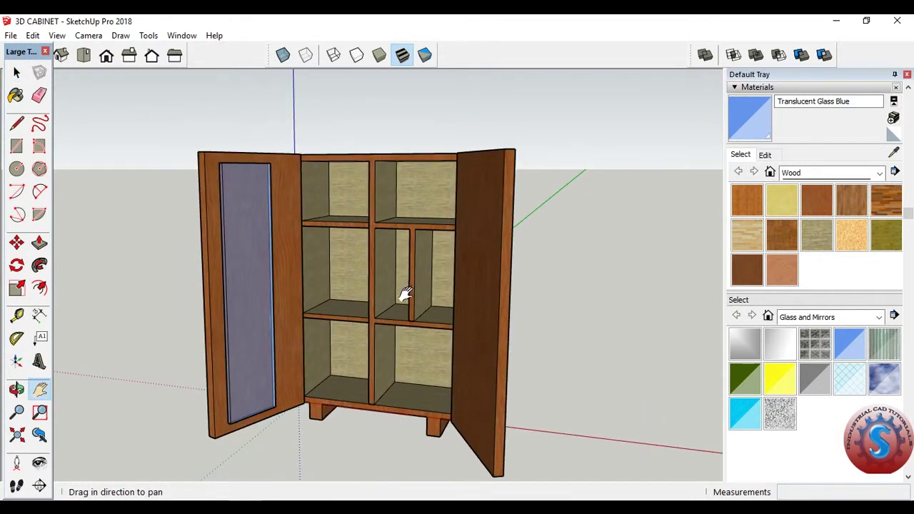
scroll(405, 293, "down", 1)
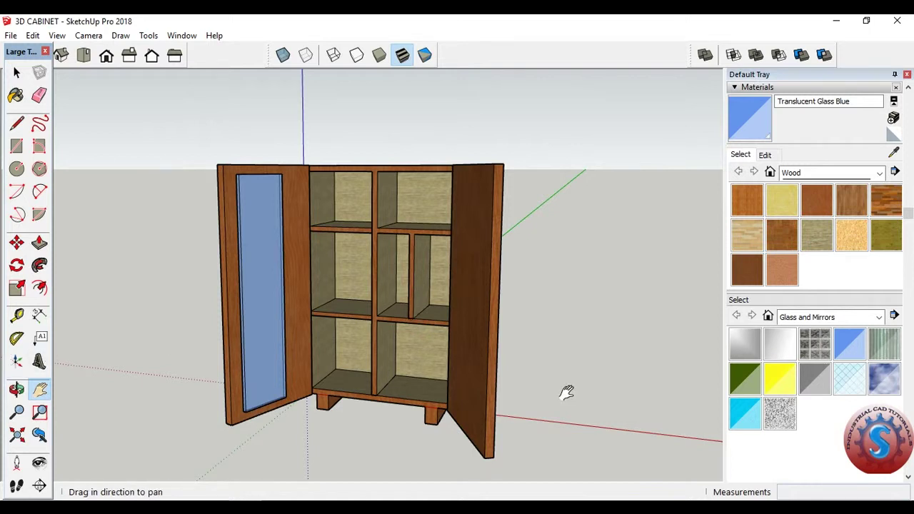
scroll(557, 388, "down", 1)
scroll(546, 378, "up", 1)
key("o")
mouse_move(538, 374)
left_mouse_down()
mouse_move(514, 383)
mouse_move(559, 379)
mouse_move(453, 379)
mouse_move(543, 379)
left_mouse_up()
key("h")
mouse_move(540, 382)
middle_mouse_down()
mouse_move(490, 374)
mouse_move(656, 388)
mouse_move(542, 395)
mouse_move(485, 387)
mouse_move(509, 380)
mouse_move(495, 382)
middle_mouse_up()
scroll(490, 373, "up", 3)
scroll(493, 373, "down", 3)
middle_click_drag(346, 221, 355, 229, "shift")
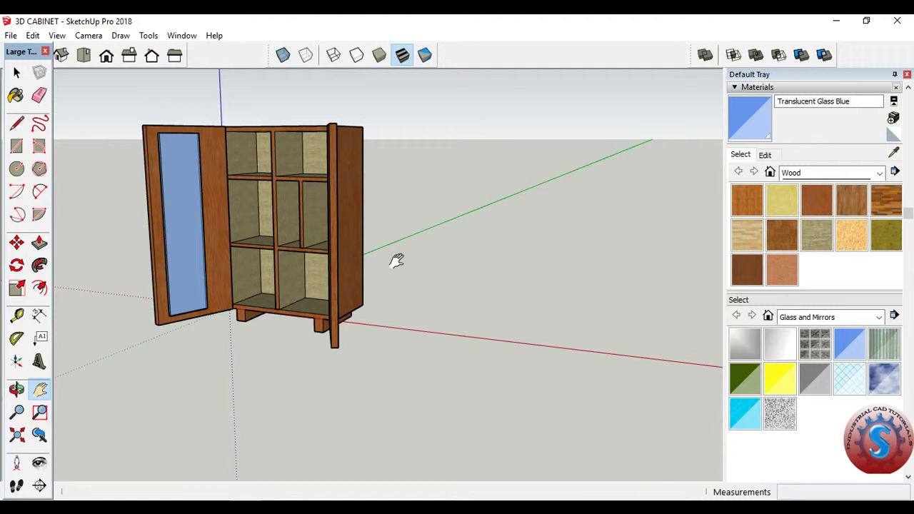
- Window-select the entire cabinet and make it a single group
left_click_drag(170, 146, 136, 110)
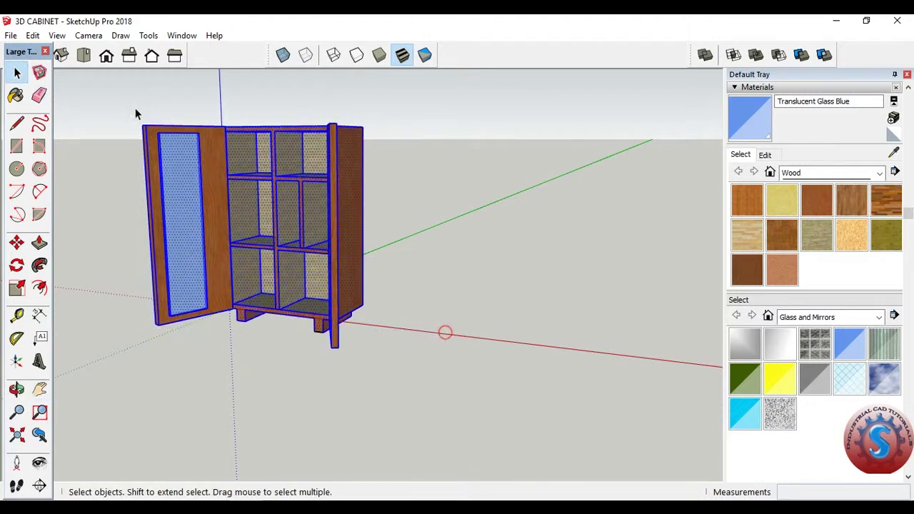
right_click(227, 187)
left_click(271, 319)
left_click(579, 284)
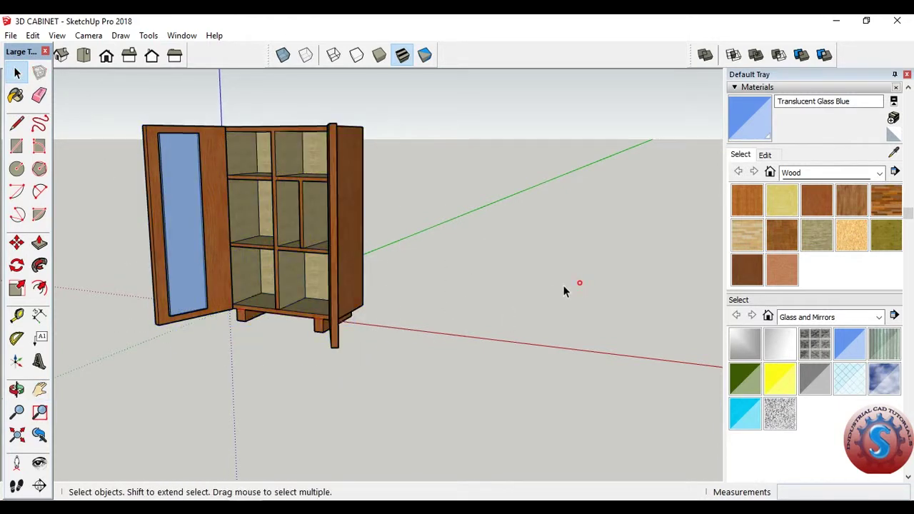
- Scale the cabinet group to 1.18 times taller and 1.06 times wider along red
left_click(335, 222)
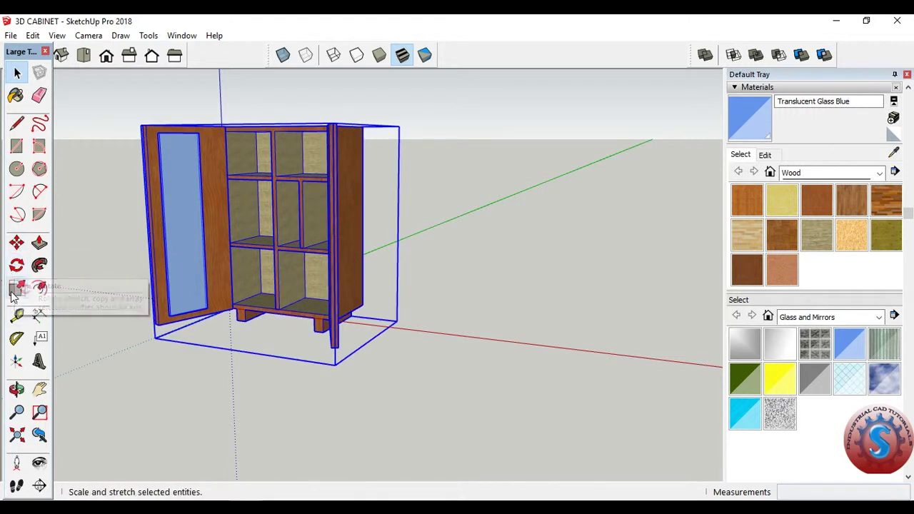
left_click(18, 287)
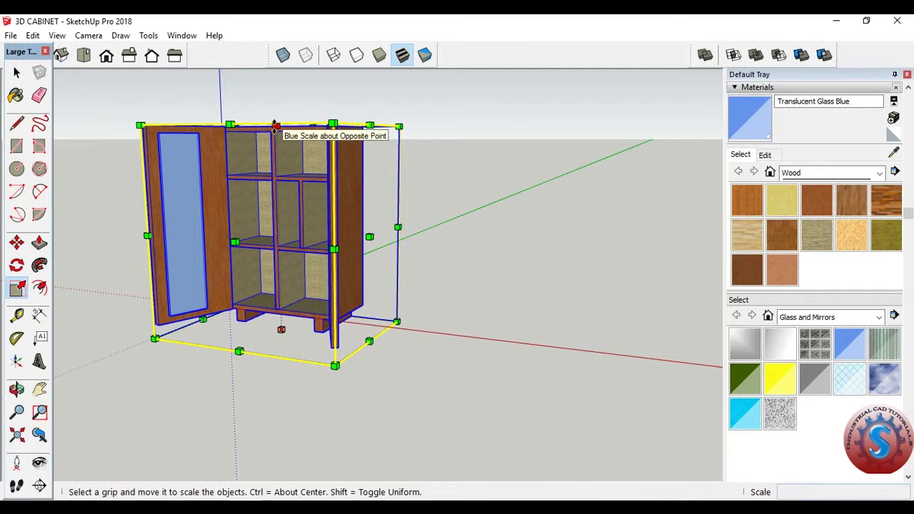
left_click_drag(275, 127, 275, 85)
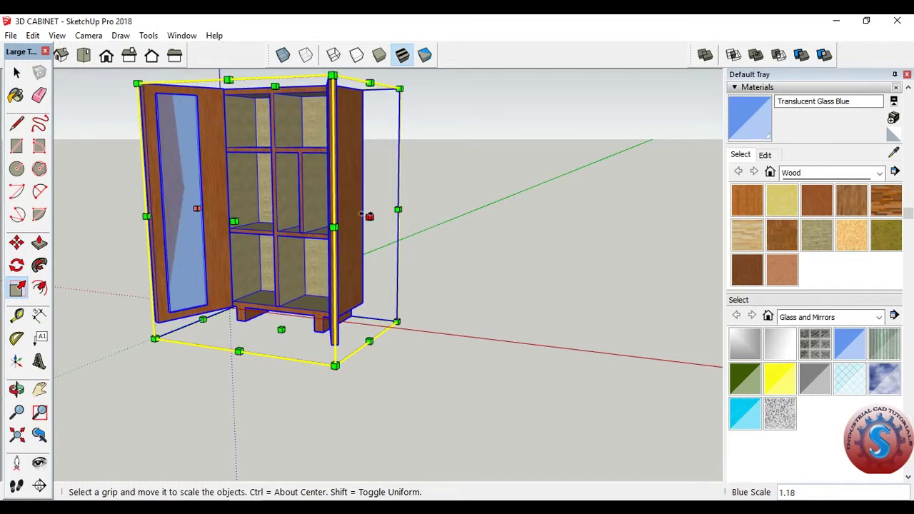
left_click_drag(369, 216, 381, 216)
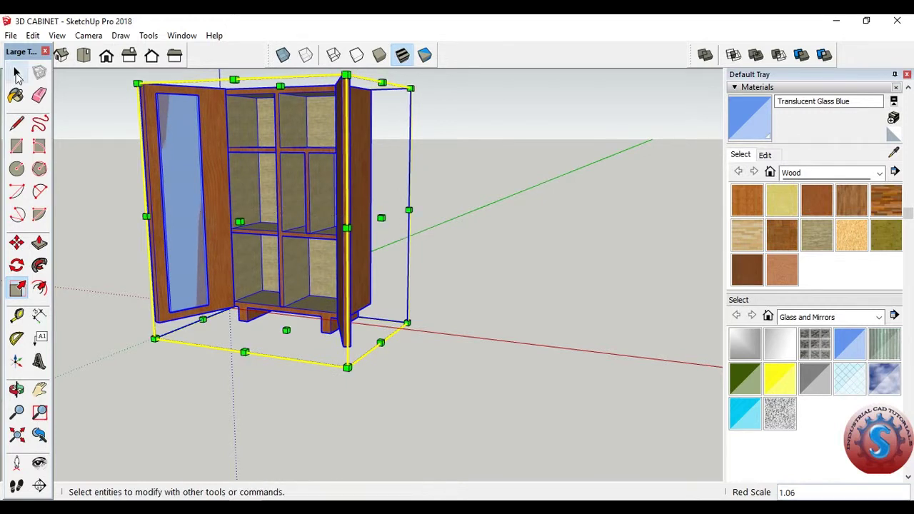
left_click(18, 76)
left_click(543, 240)
mouse_move(455, 236)
middle_mouse_down()
mouse_move(530, 230)
mouse_move(665, 179)
mouse_move(443, 229)
mouse_move(473, 229)
mouse_move(479, 210)
mouse_move(361, 238)
mouse_move(504, 240)
mouse_move(474, 236)
middle_mouse_up()
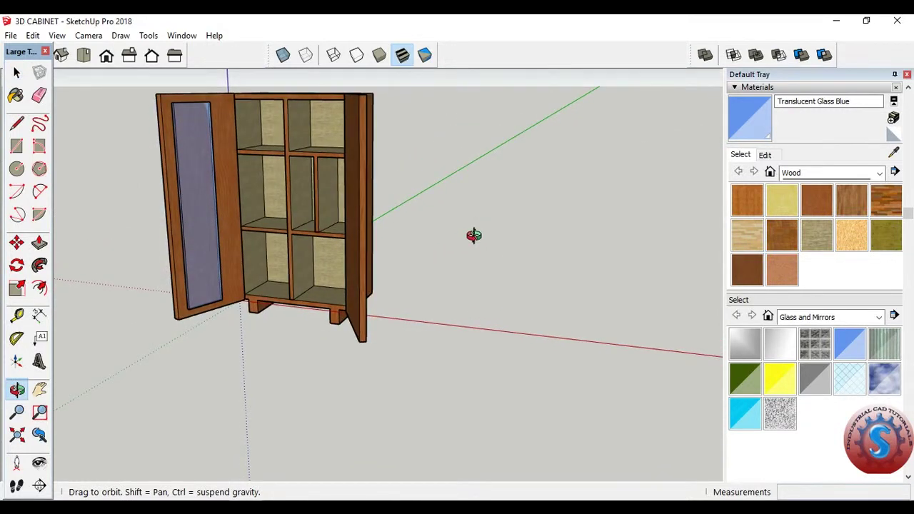
mouse_move(199, 227)
middle_mouse_down()
mouse_move(388, 310)
mouse_move(333, 218)
mouse_move(326, 224)
mouse_move(355, 221)
mouse_move(383, 245)
mouse_move(367, 230)
middle_mouse_up()
scroll(367, 231, "up", 2)
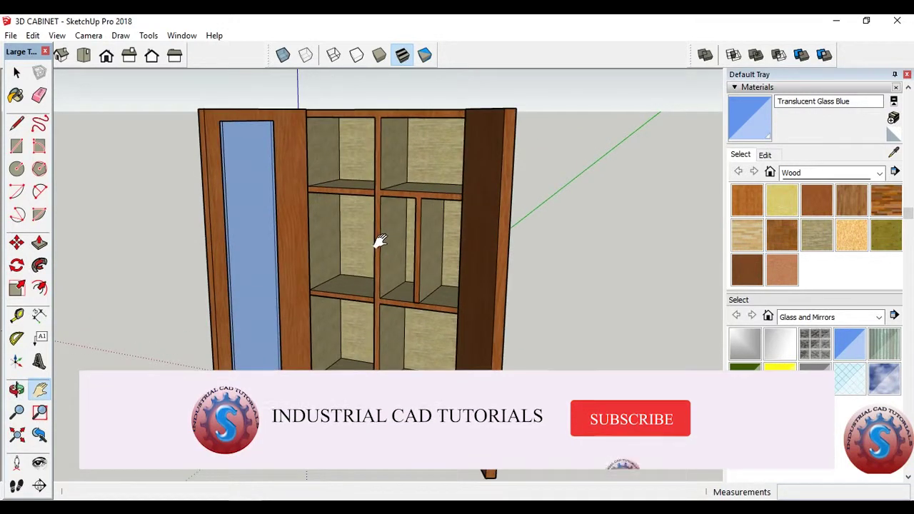
scroll(380, 242, "down", 1)
scroll(379, 241, "down", 2)
scroll(380, 241, "up", 1)
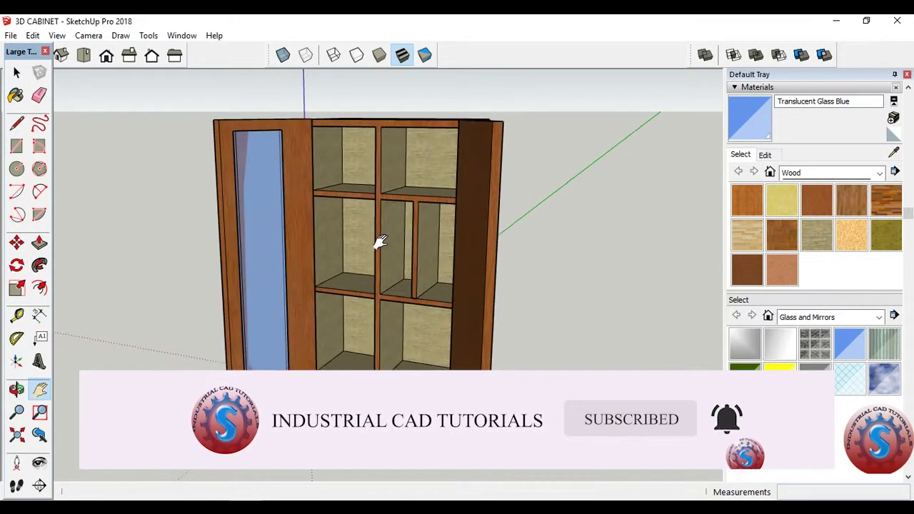